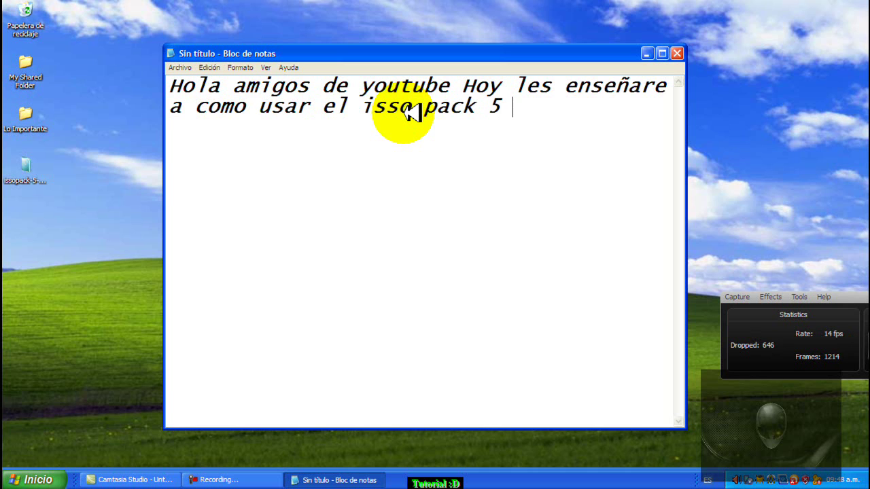
Add ":D" to the end of the greeting and write "Comensemos" on a new line.
{"action": "type", "text": "(Como"}
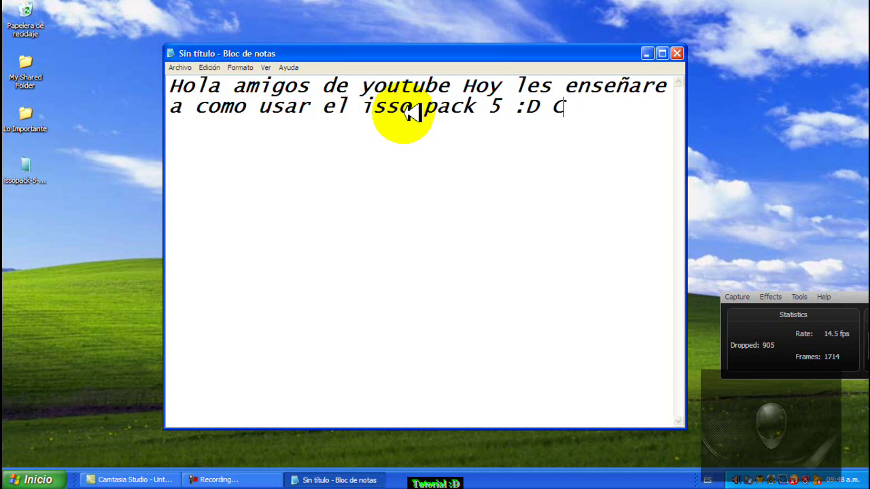
{"action": "type", "text": "ense"}
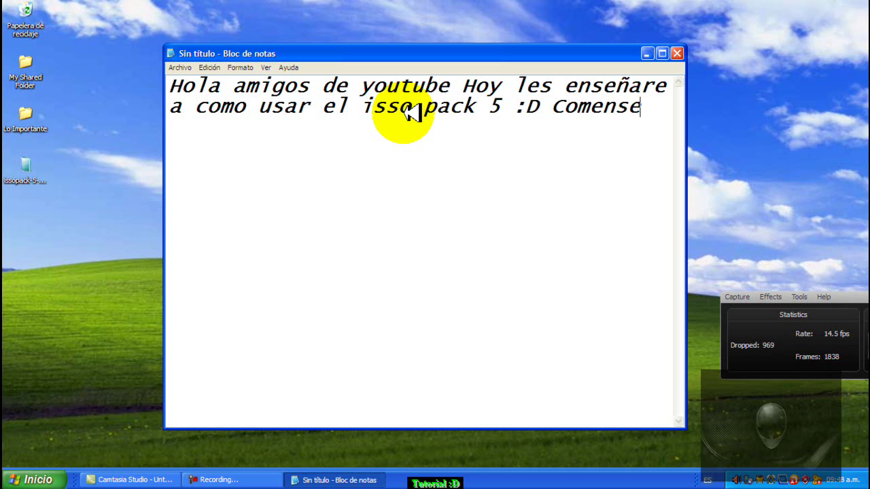
{"action": "type", "text": "mos"}
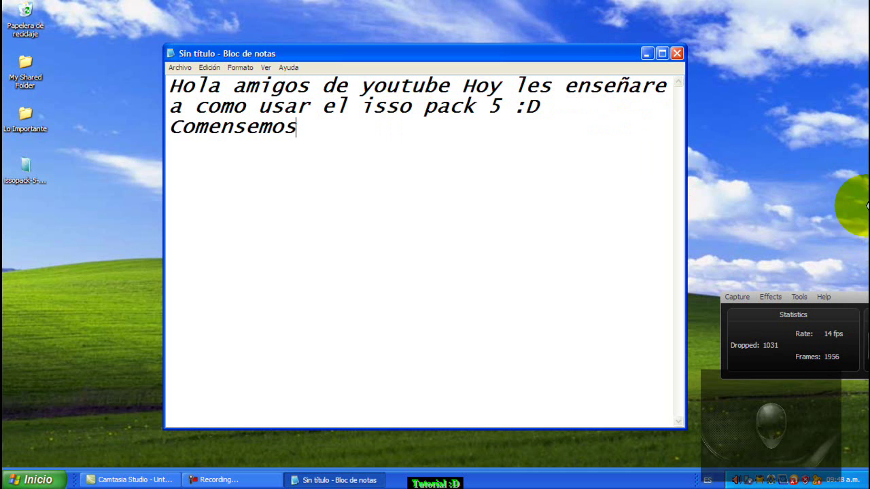
{"action": "left_click_drag", "start_coordinate": [860, 289], "coordinate": [179, 220]}
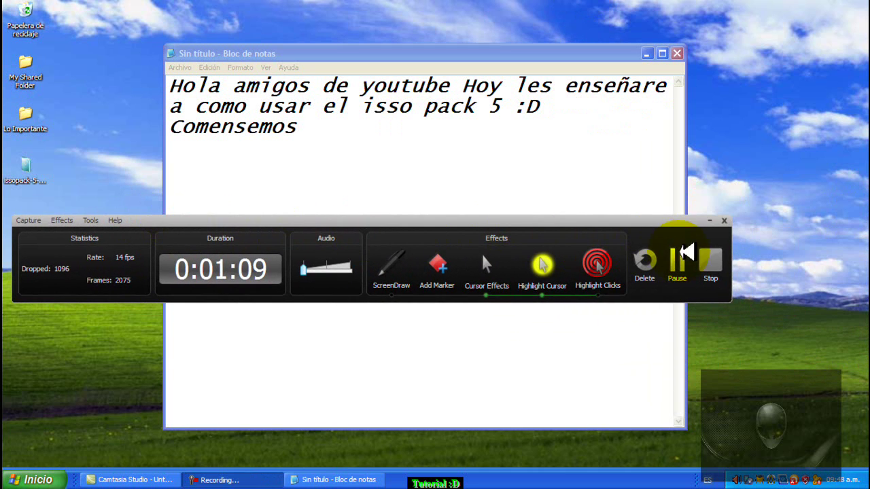
{"action": "left_click", "coordinate": [709, 220]}
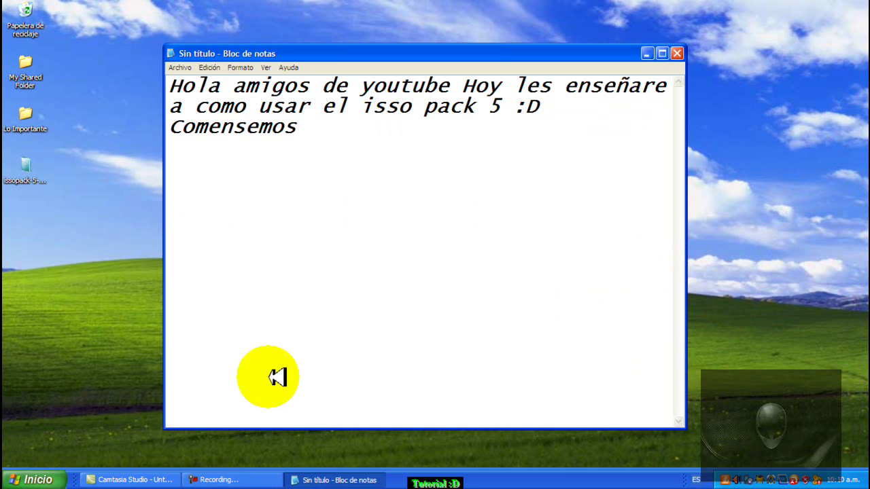
{"action": "left_click", "coordinate": [238, 478]}
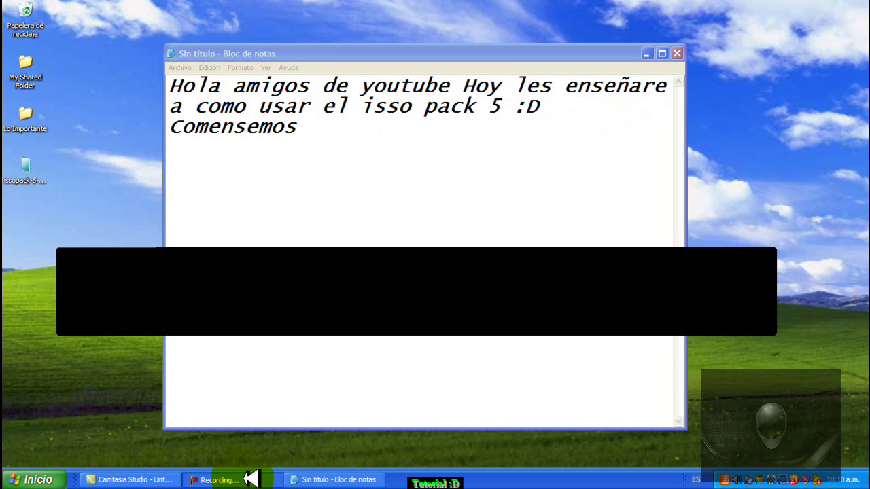
{"action": "left_click_drag", "start_coordinate": [482, 252], "coordinate": [858, 238]}
{"action": "left_click_drag", "start_coordinate": [616, 238], "coordinate": [791, 260]}
Continue the last line of the note with "sigan mis pasos" and minimize the note window.
{"action": "left_click", "coordinate": [403, 192]}
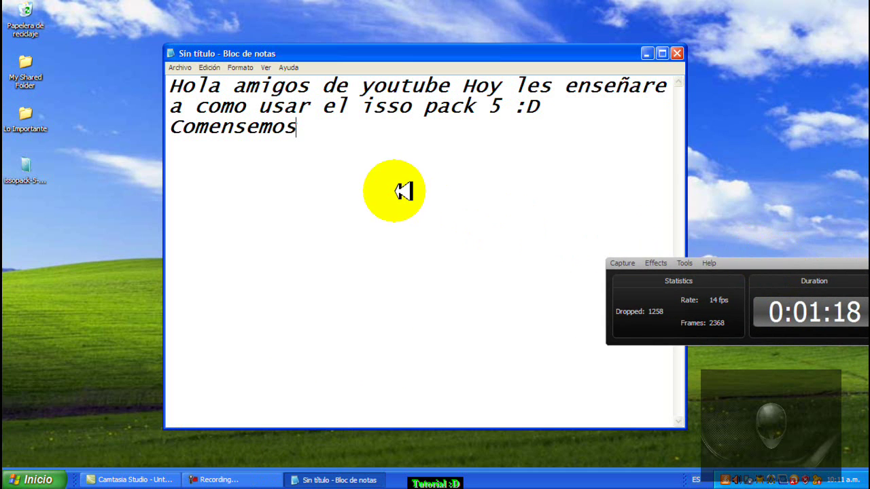
{"action": "type", "text": "gan mis pasos"}
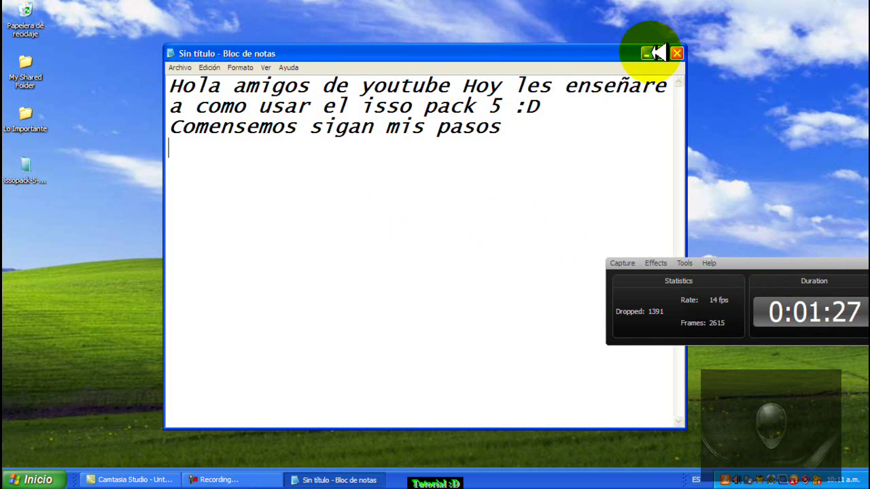
{"action": "left_click", "coordinate": [653, 53]}
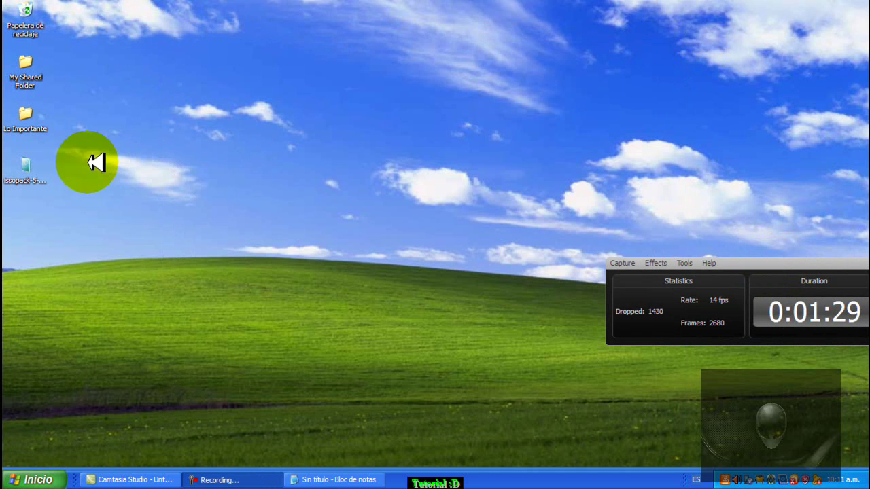
Launch the Isso Pack 5 installer from the desktop and proceed with the option Transformar de XP a Windows 7.
{"action": "left_click", "coordinate": [23, 167]}
{"action": "double_click", "coordinate": [23, 167]}
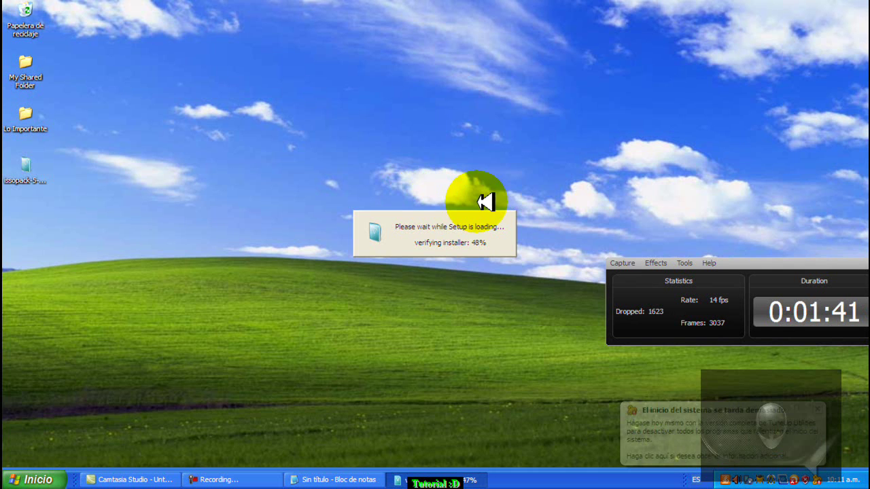
{"action": "left_click", "coordinate": [817, 410]}
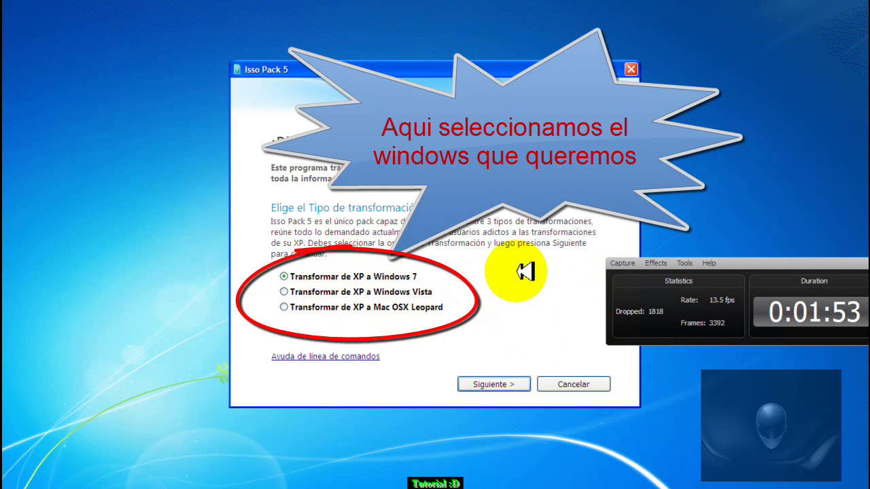
{"action": "left_click", "coordinate": [501, 383]}
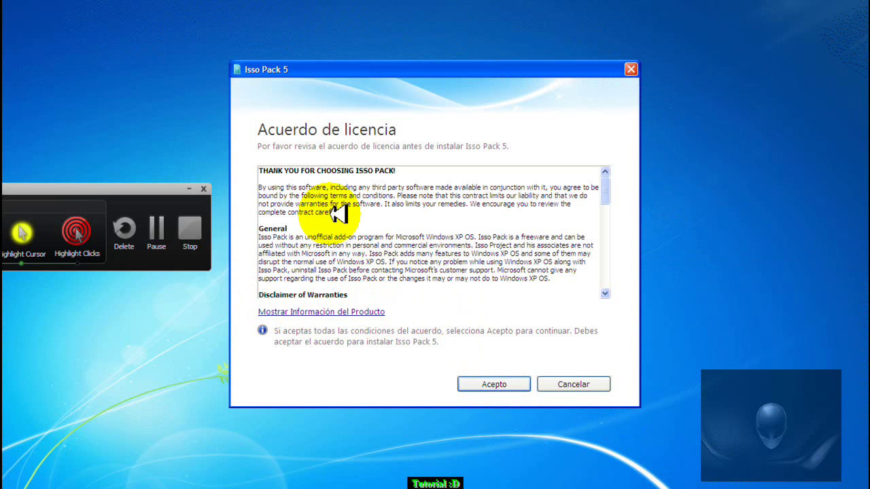
Accept the licence agreement and continue in maintenance mode with Agregar/Reinstalar componentes.
{"action": "left_click", "coordinate": [507, 385]}
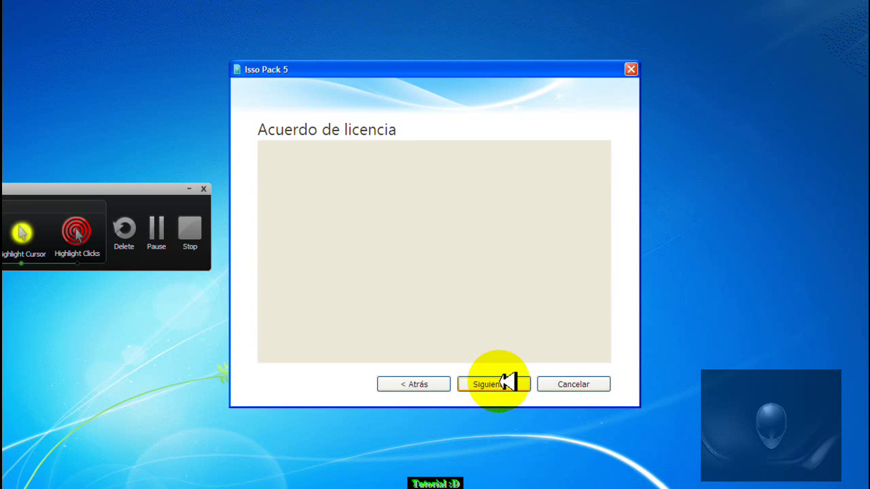
{"action": "left_click", "coordinate": [507, 383]}
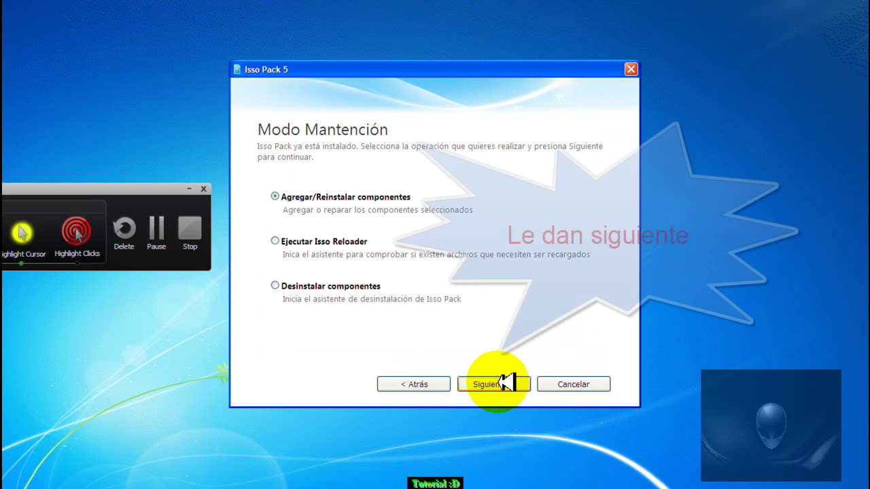
{"action": "left_click", "coordinate": [508, 383]}
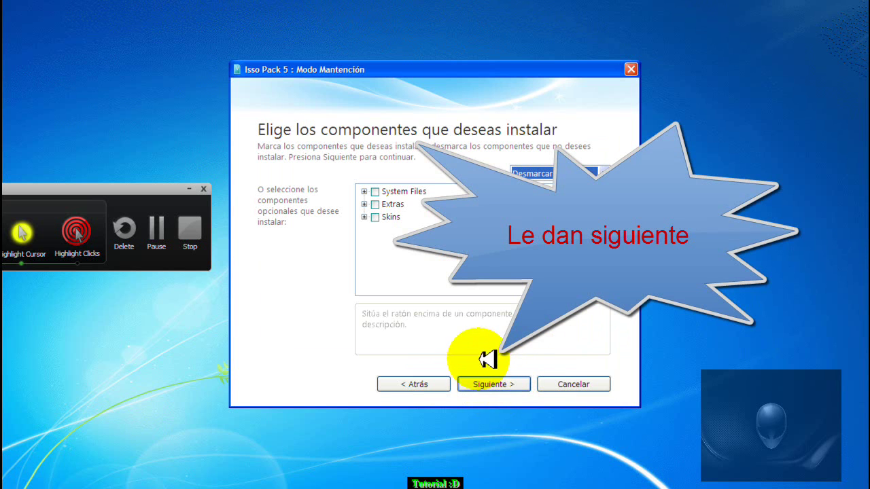
Select the System Files, Extras and Skins components for installation and continue.
{"action": "left_click", "coordinate": [398, 204]}
{"action": "left_click", "coordinate": [386, 191]}
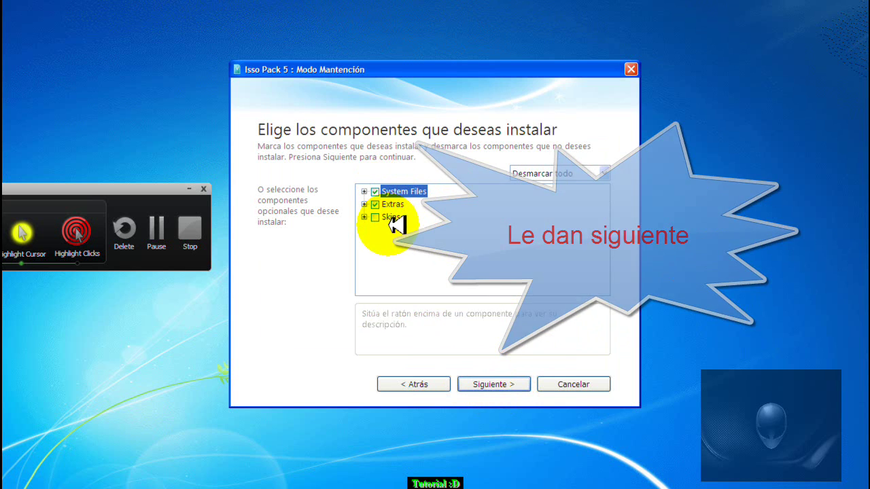
{"action": "left_click", "coordinate": [392, 218]}
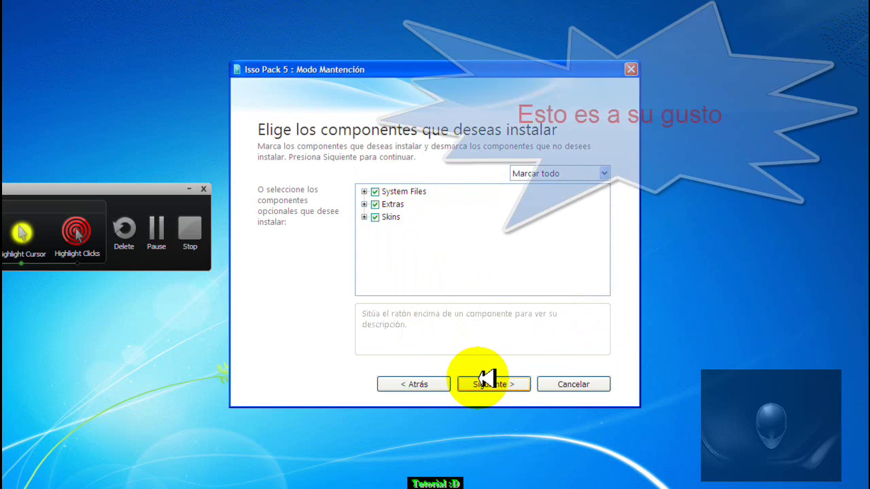
{"action": "left_click", "coordinate": [487, 377]}
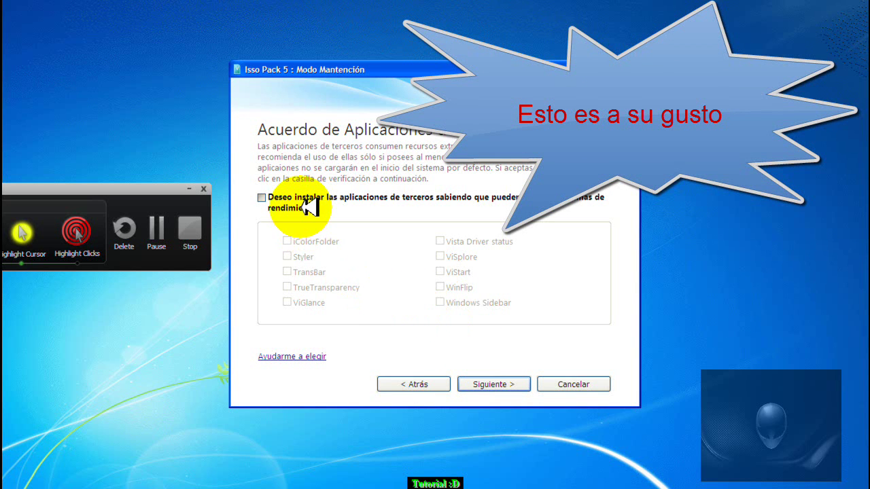
Agree to third-party applications and select iColorFolder, Styler, TransBar, TrueTransparency, ViGlance, ViStart and Windows Sidebar, leaving the others out.
{"action": "left_click", "coordinate": [268, 205]}
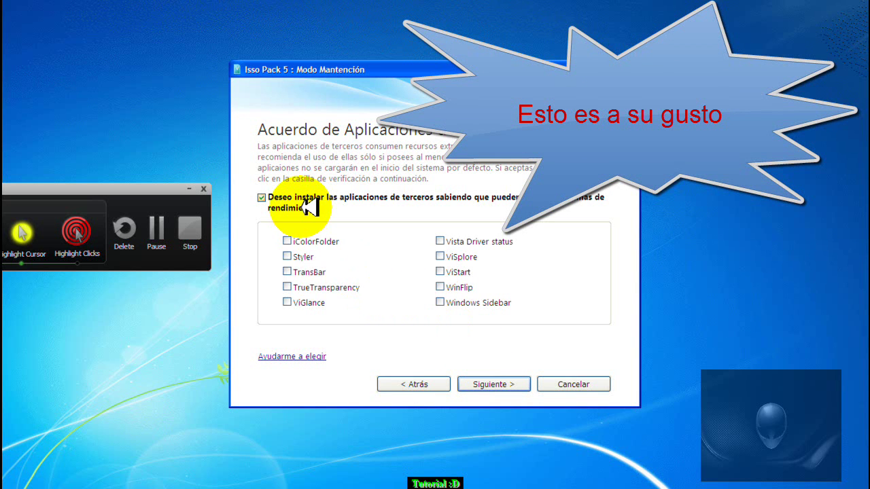
{"action": "left_click", "coordinate": [303, 242]}
{"action": "left_click", "coordinate": [304, 258]}
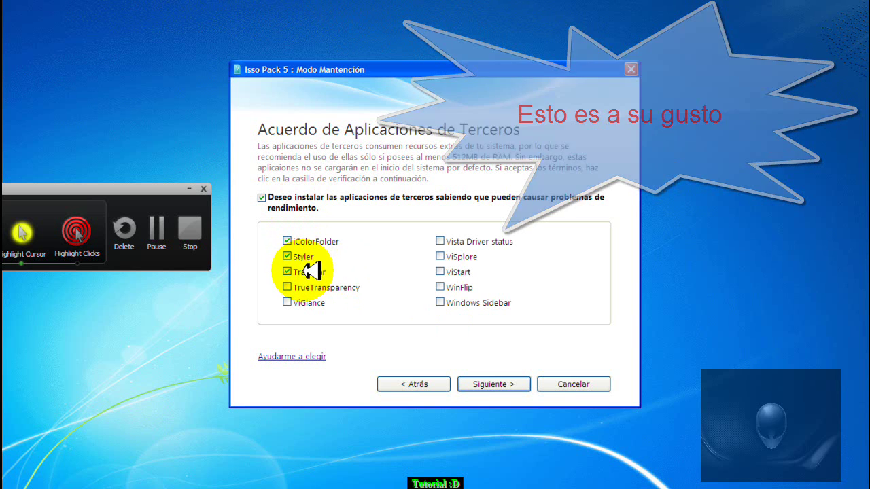
{"action": "left_click", "coordinate": [302, 272]}
{"action": "left_click", "coordinate": [304, 287]}
{"action": "left_click", "coordinate": [306, 300]}
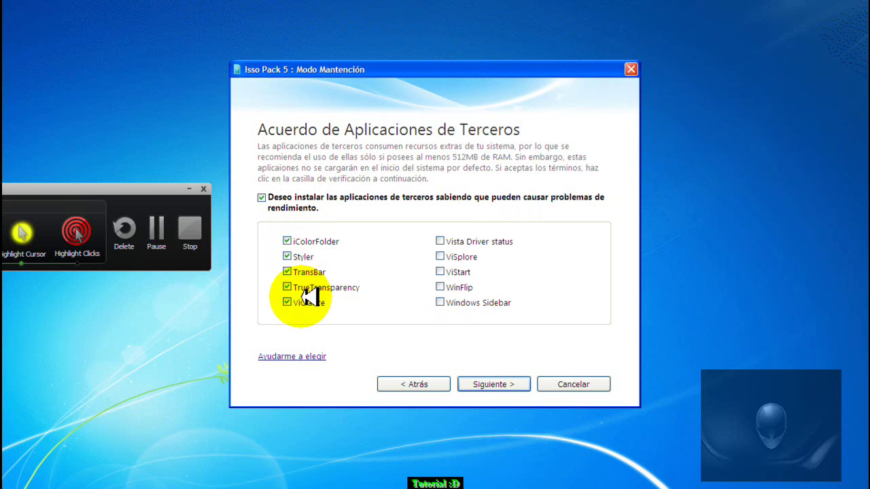
{"action": "left_click", "coordinate": [450, 242]}
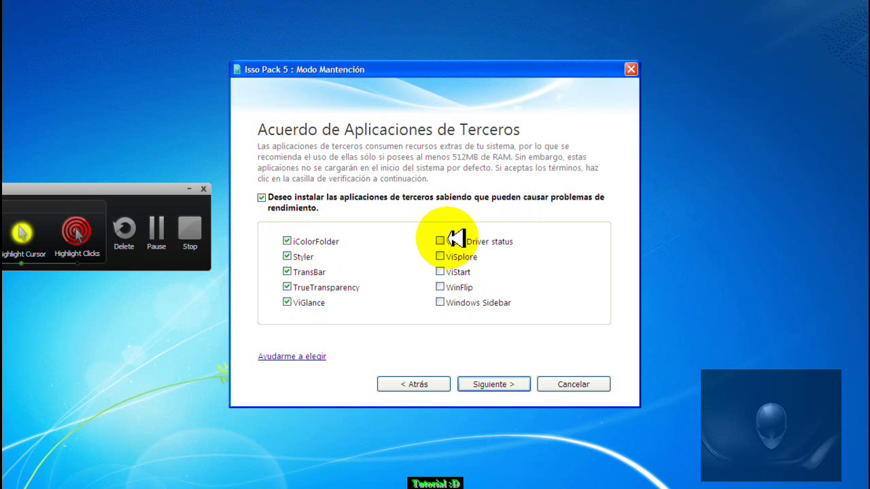
{"action": "left_click", "coordinate": [443, 239]}
{"action": "left_click", "coordinate": [467, 271]}
{"action": "left_click", "coordinate": [496, 301]}
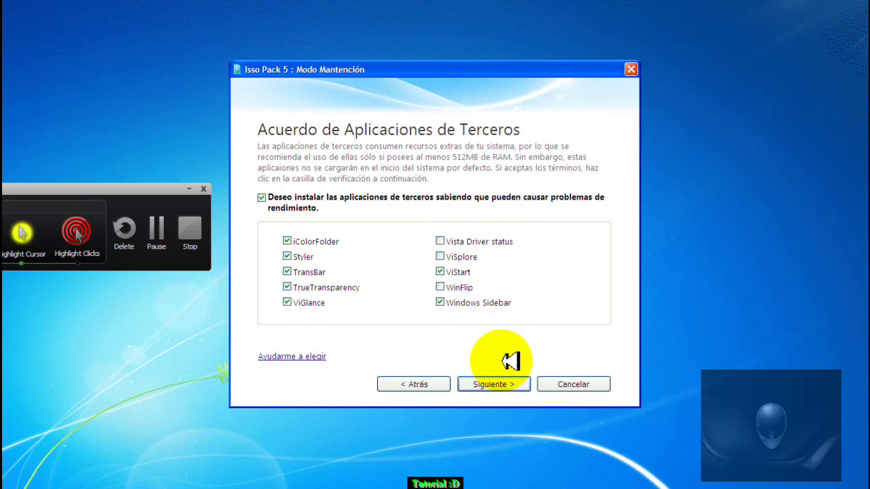
{"action": "left_click", "coordinate": [508, 386]}
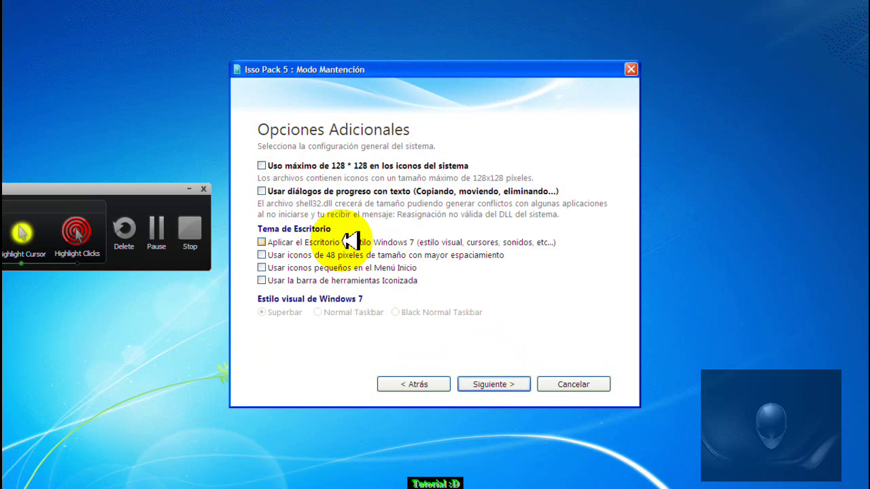
Enable the Windows 7 desktop style and the iconized toolbar, choose the Black Normal Taskbar visual style, and continue.
{"action": "left_click", "coordinate": [350, 239]}
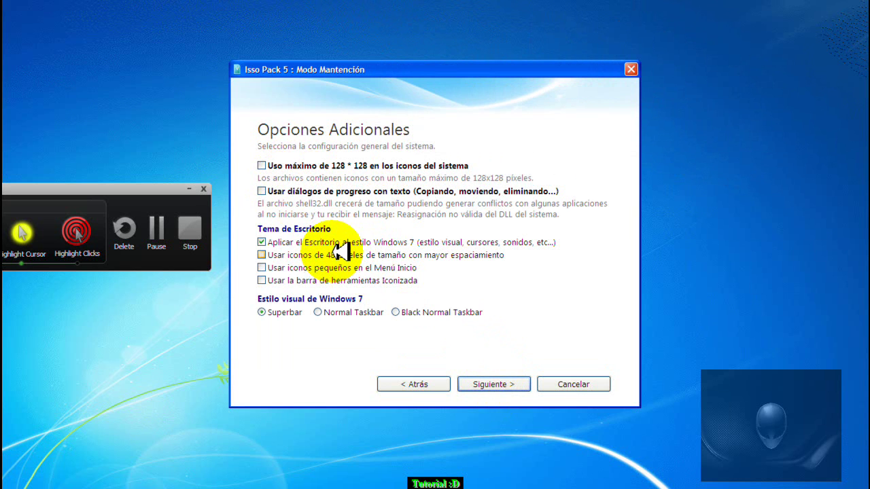
{"action": "left_click", "coordinate": [410, 311]}
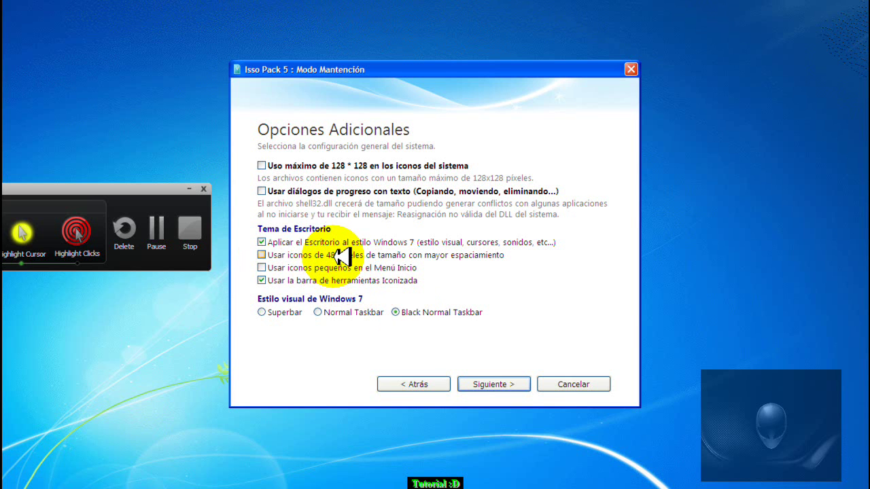
{"action": "left_click", "coordinate": [511, 381]}
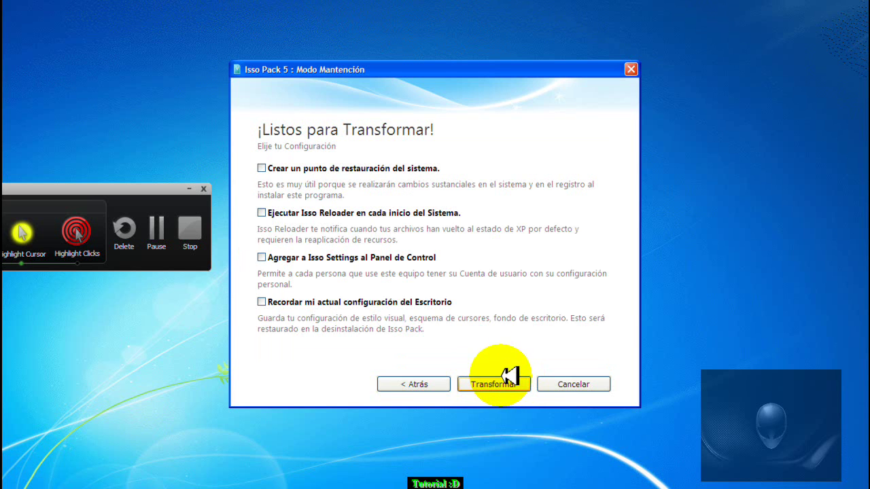
Enable creating a system restore point and start the transformation.
{"action": "left_click", "coordinate": [329, 170]}
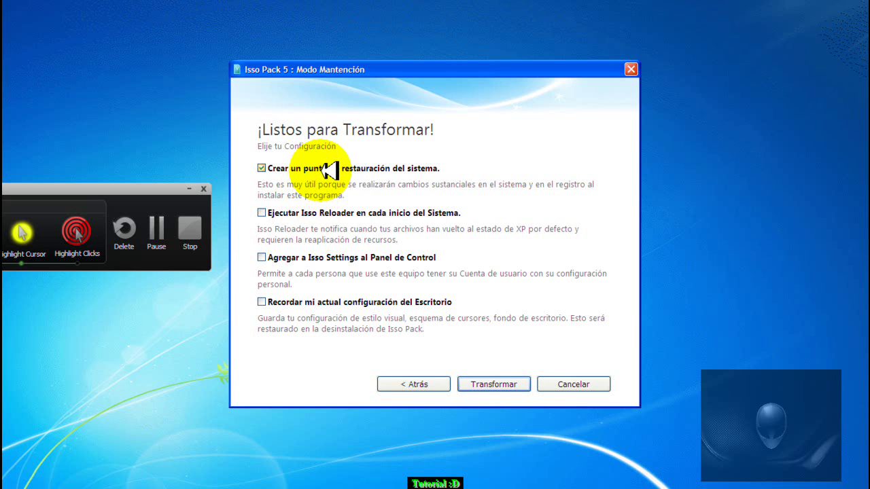
{"action": "left_click", "coordinate": [496, 382]}
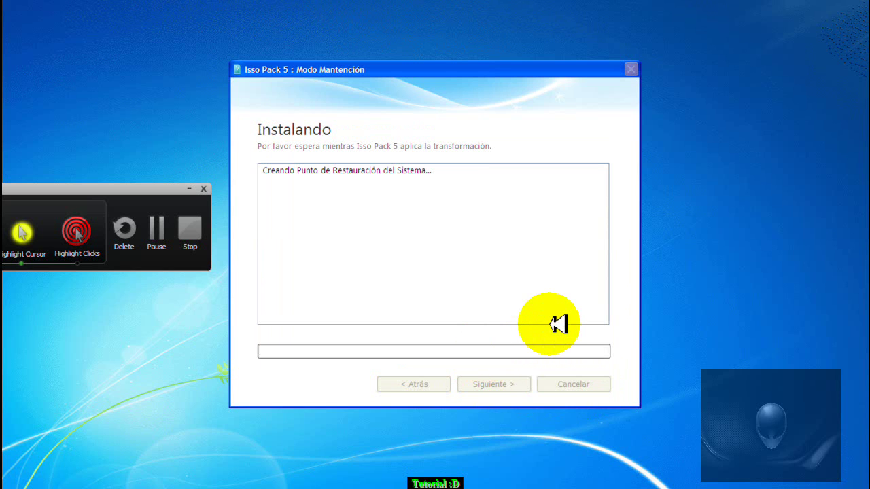
{"action": "left_click", "coordinate": [166, 236]}
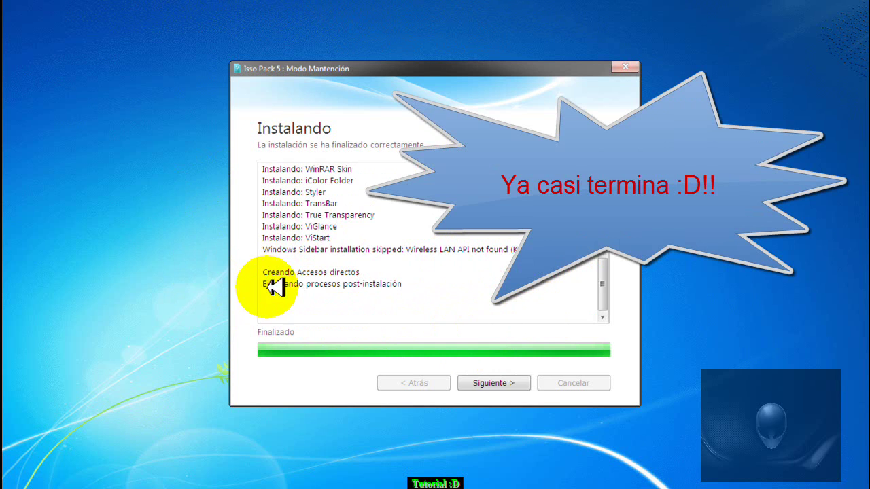
Continue past the completed installation and close the installer.
{"action": "left_click", "coordinate": [506, 384]}
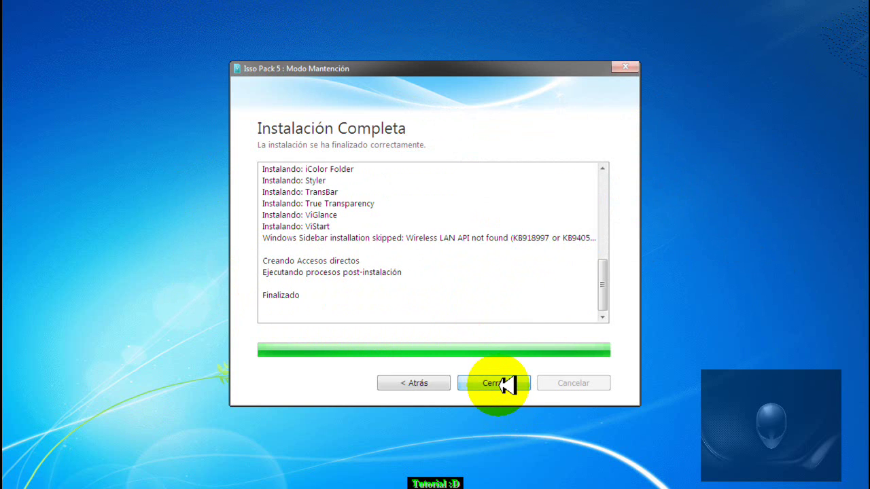
{"action": "left_click", "coordinate": [506, 384]}
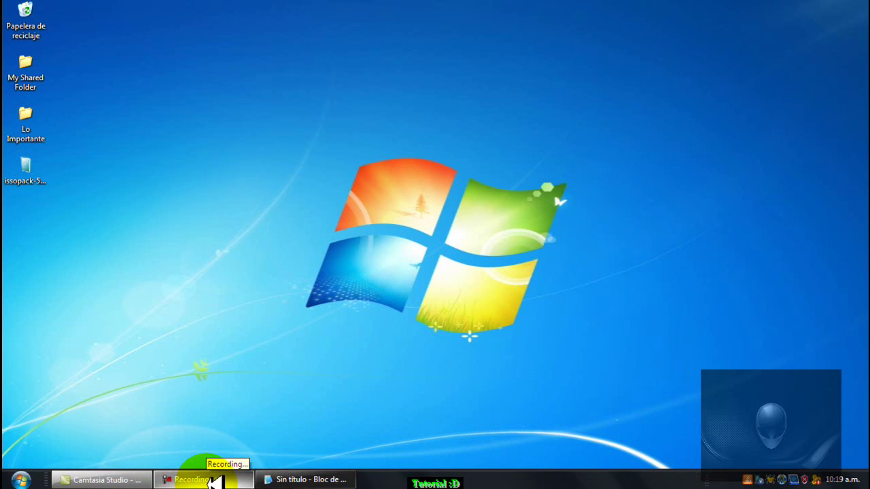
Switch back to the untitled Notepad note and make it active for editing.
{"action": "mouse_move", "coordinate": [213, 467]}
{"action": "left_mouse_down"}
{"action": "mouse_move", "coordinate": [252, 458]}
{"action": "mouse_move", "coordinate": [203, 394]}
{"action": "mouse_move", "coordinate": [228, 403]}
{"action": "mouse_move", "coordinate": [282, 476]}
{"action": "mouse_move", "coordinate": [214, 474]}
{"action": "left_mouse_up"}
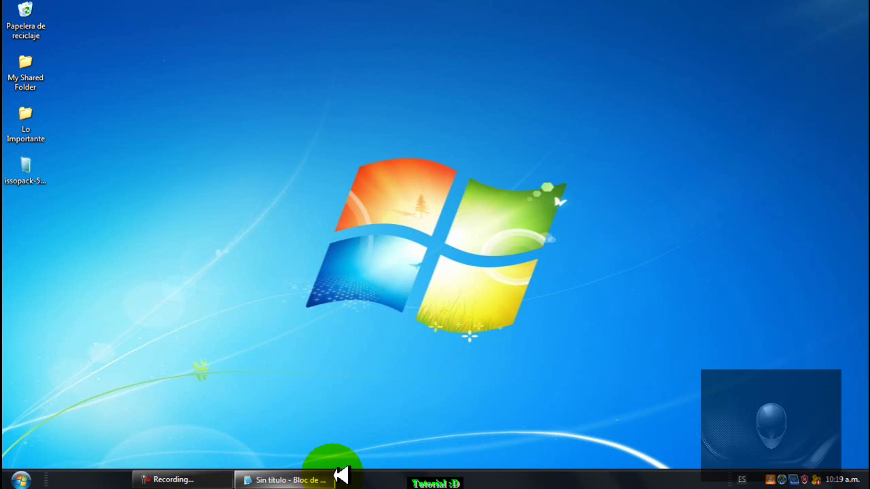
{"action": "left_click", "coordinate": [334, 476]}
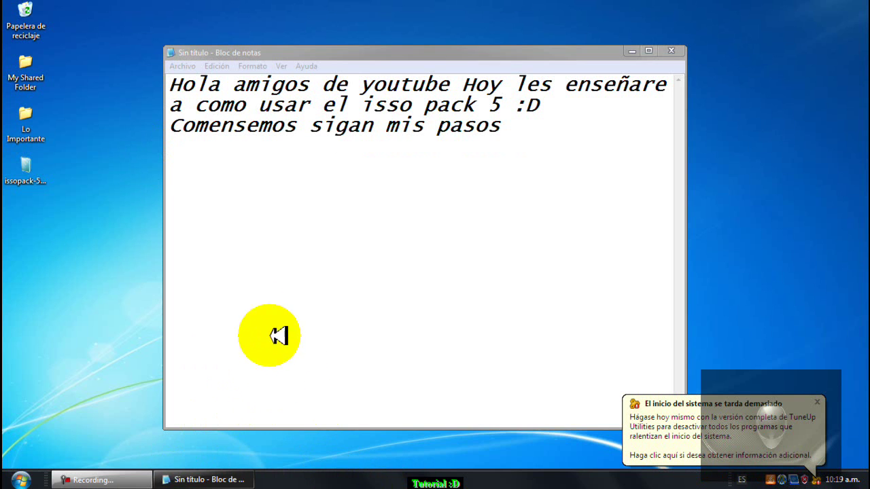
{"action": "left_click", "coordinate": [633, 183]}
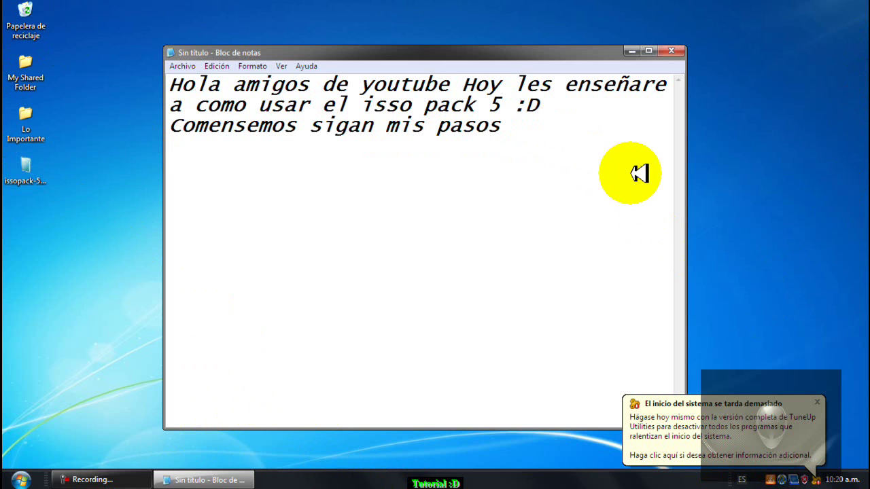
Write "Bueno aqui ya termino de instalarse todo" below the existing lines of the note.
{"action": "type", "text": "Bueno"}
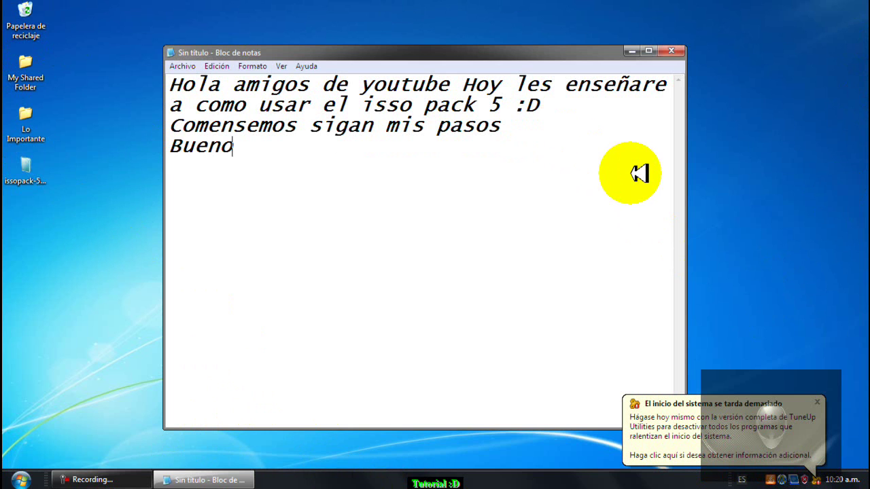
{"action": "type", "text": " aqui ya termino todo"}
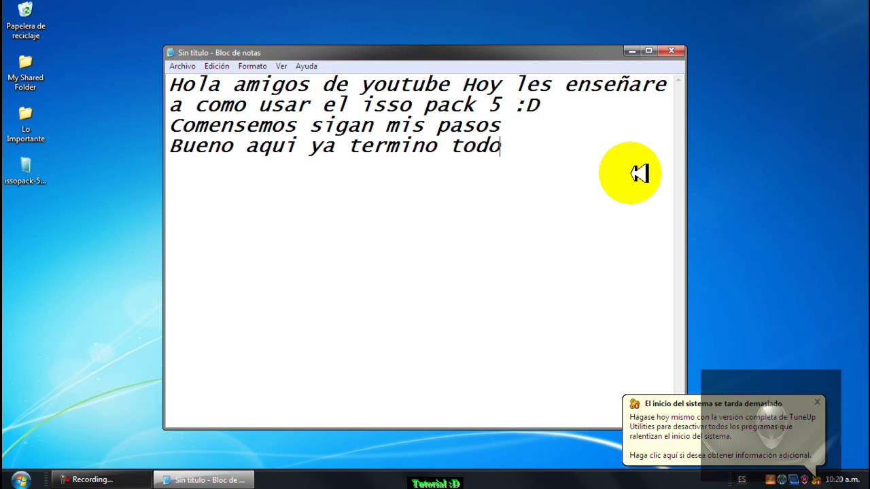
{"action": "key", "text": "BackSpace"}
{"action": "key", "text": "BackSpace"}
{"action": "key", "text": "BackSpace"}
{"action": "key", "text": "BackSpace"}
{"action": "type", "text": "de in"}
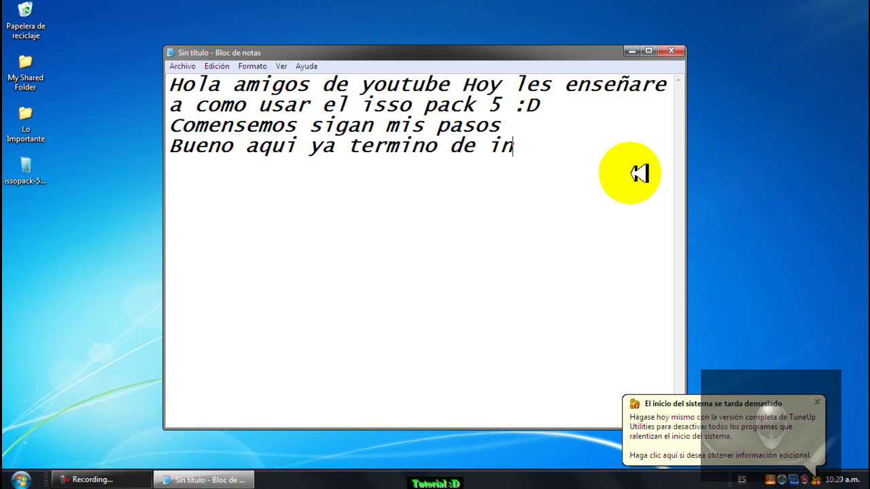
{"action": "type", "text": "stal"}
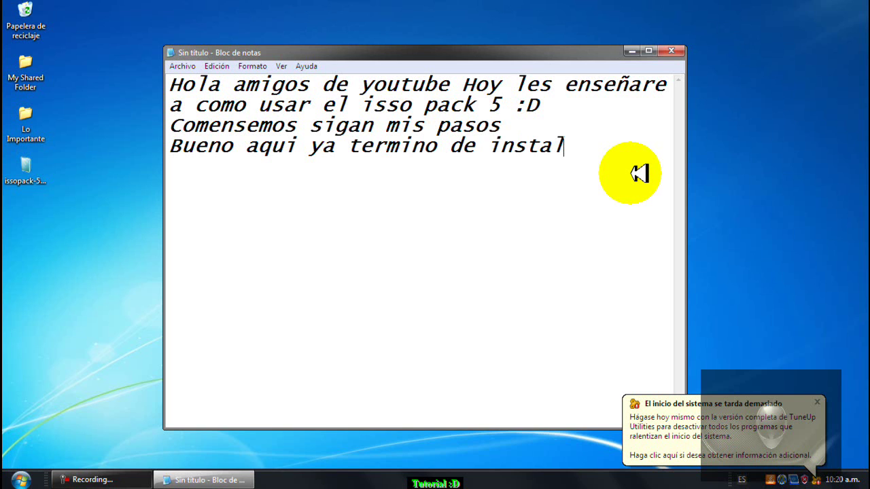
{"action": "type", "text": "arse todo"}
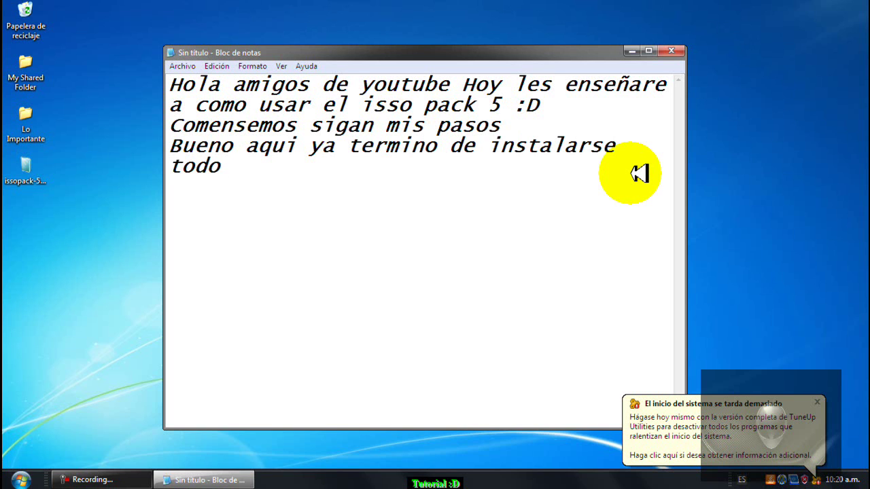
Continue the note with "y una vez echo esto tienen que reiniciar su pc para que les funcione bien bueno".
{"action": "type", "text": "y una "}
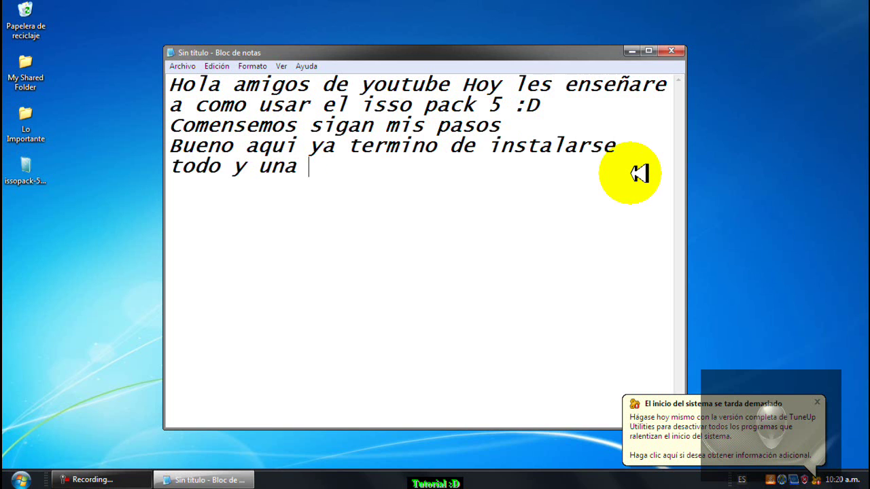
{"action": "type", "text": "vez e"}
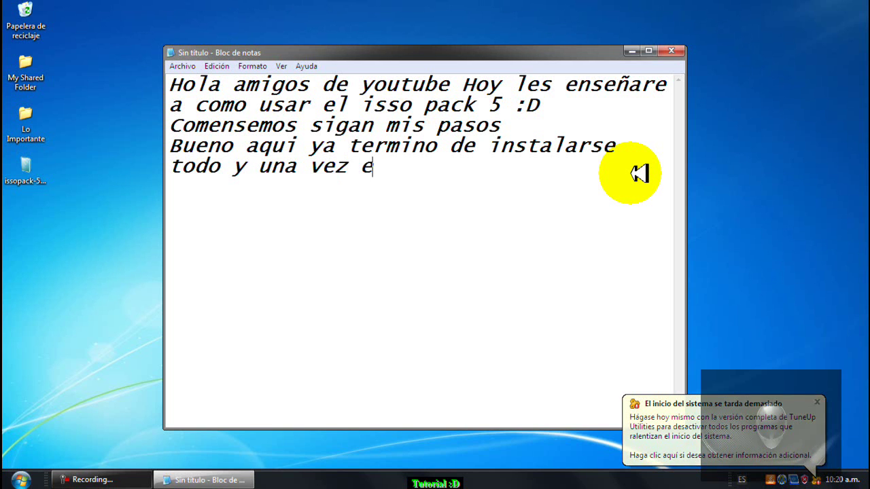
{"action": "type", "text": "cho esto tiene"}
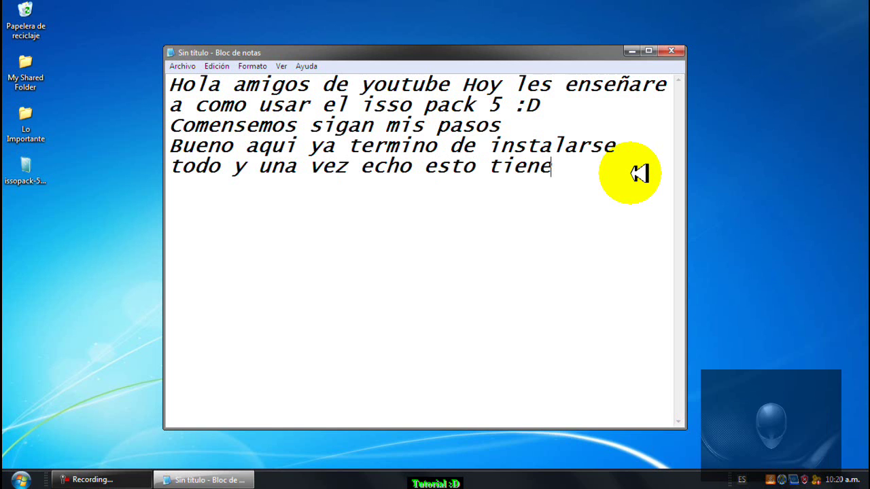
{"action": "type", "text": "n que reiniciar"}
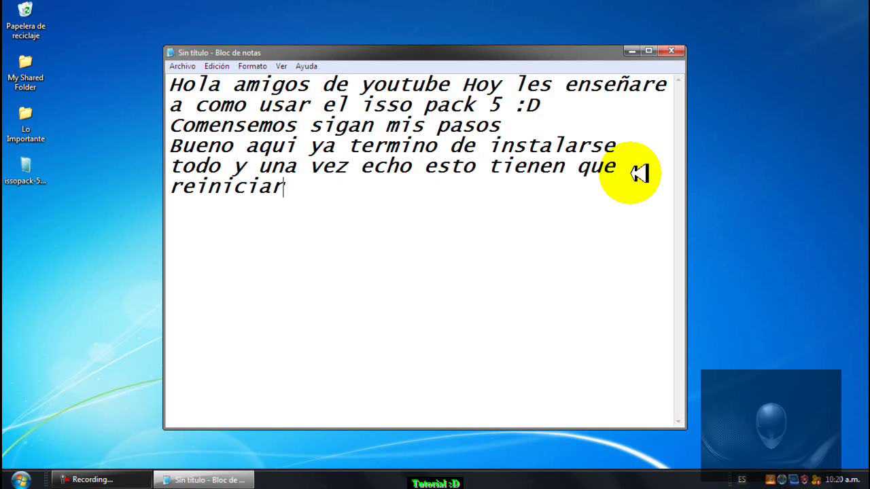
{"action": "type", "text": " su pc para que "}
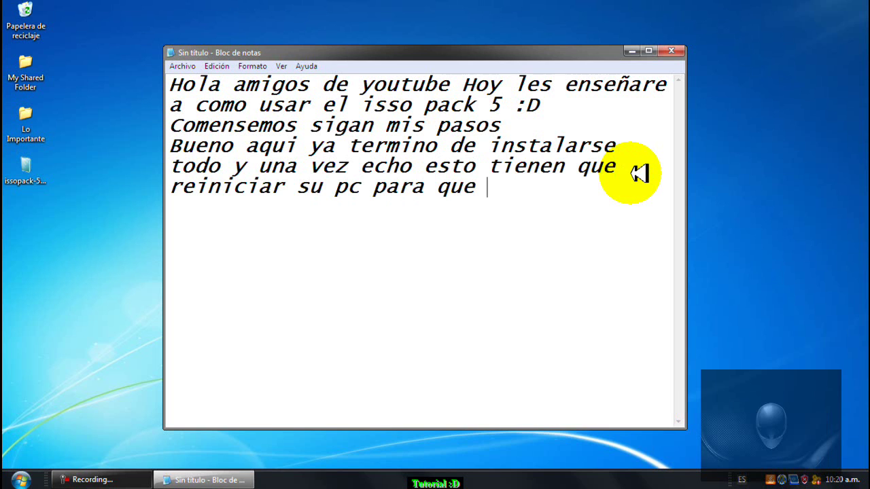
{"action": "type", "text": "les fun"}
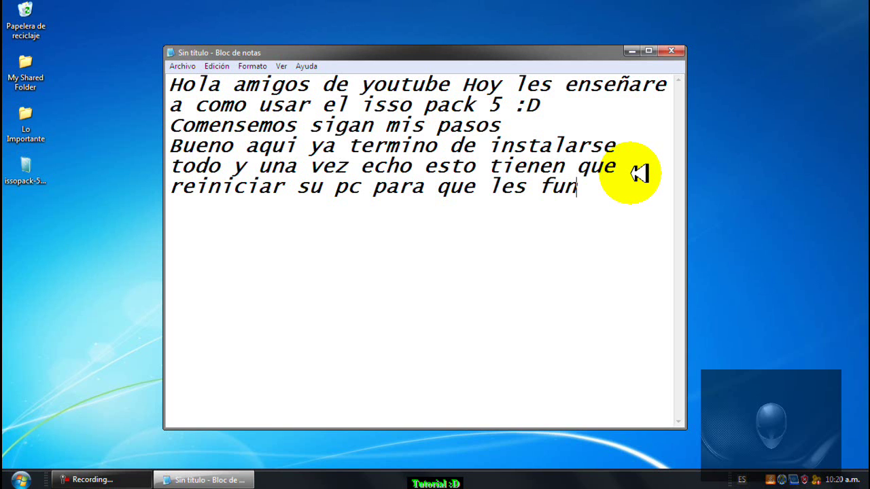
{"action": "type", "text": "cione br"}
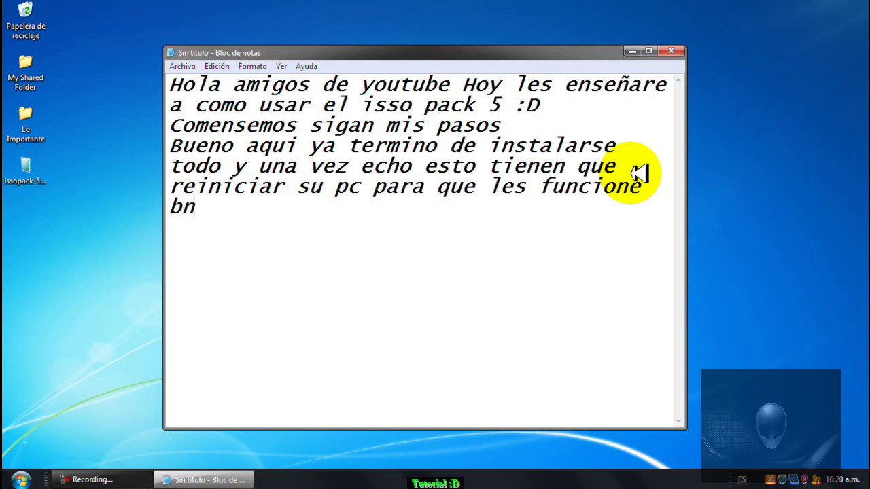
{"action": "key", "text": "BackSpace"}
{"action": "type", "text": "ien bueno"}
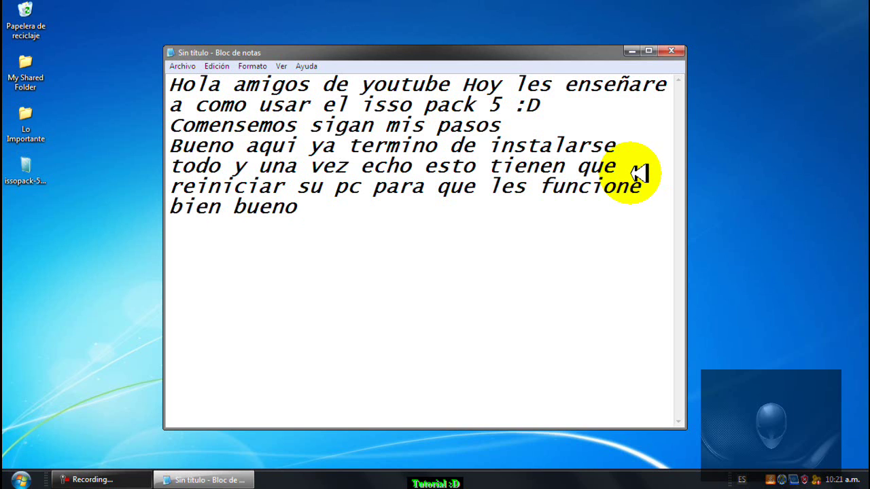
Add "y si lo quieren desinstalar solo abren su isso pack y agan mis pasos de nuevo :D" to the note.
{"action": "type", "text": "su"}
{"action": "type", "text": " lo ki"}
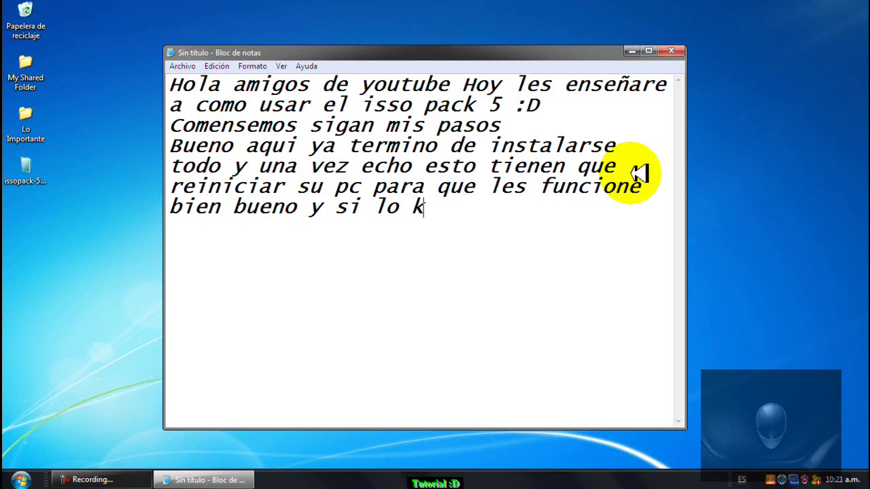
{"action": "key", "text": "BackSpace"}
{"action": "key", "text": "BackSpace"}
{"action": "type", "text": "quieren des"}
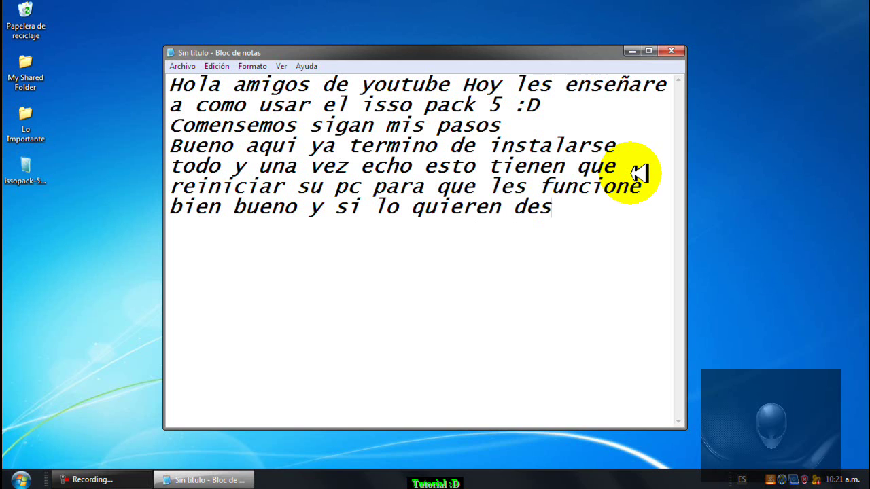
{"action": "type", "text": "ins"}
{"action": "key", "text": "BackSpace"}
{"action": "type", "text": "nstala"}
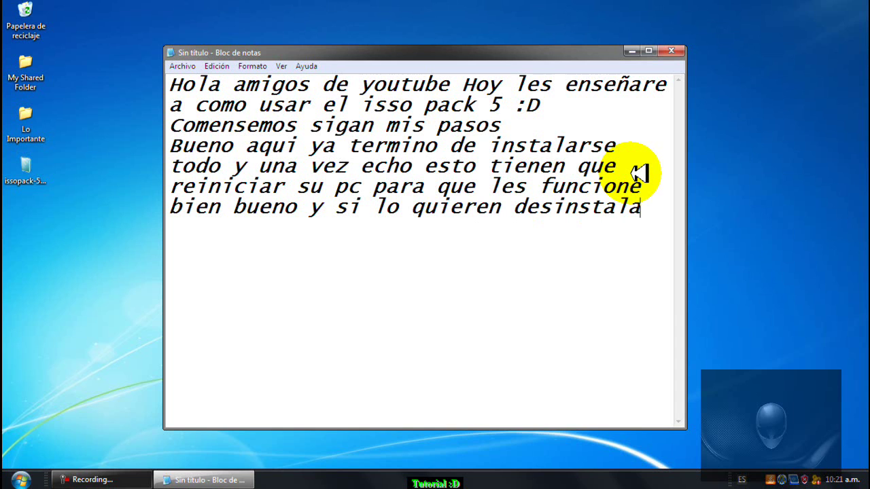
{"action": "type", "text": "r solo "}
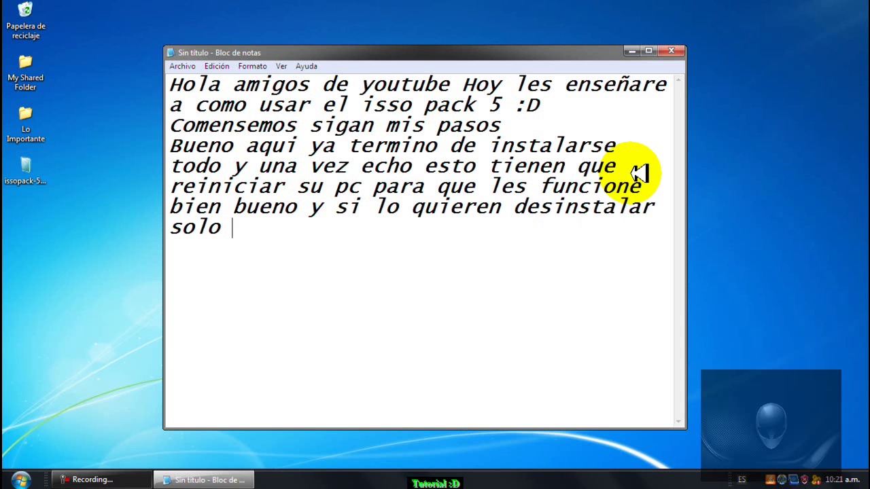
{"action": "type", "text": "abren su isso pack"}
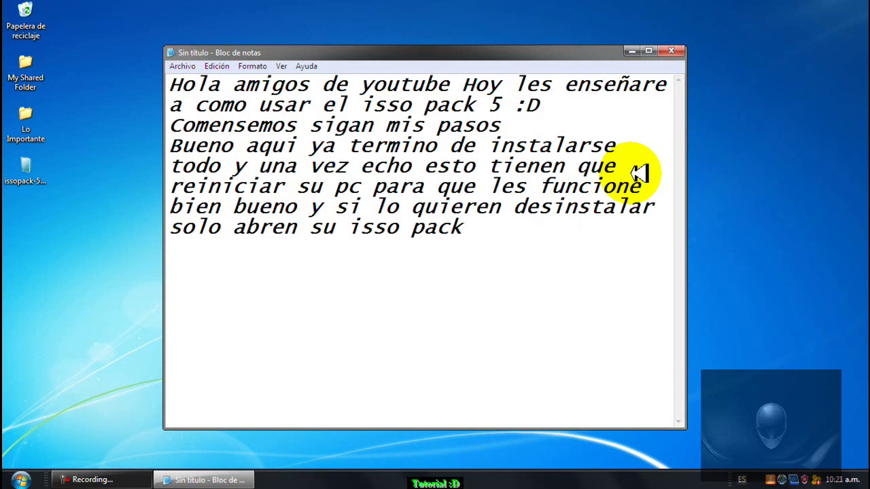
{"action": "type", "text": " y agan mis "}
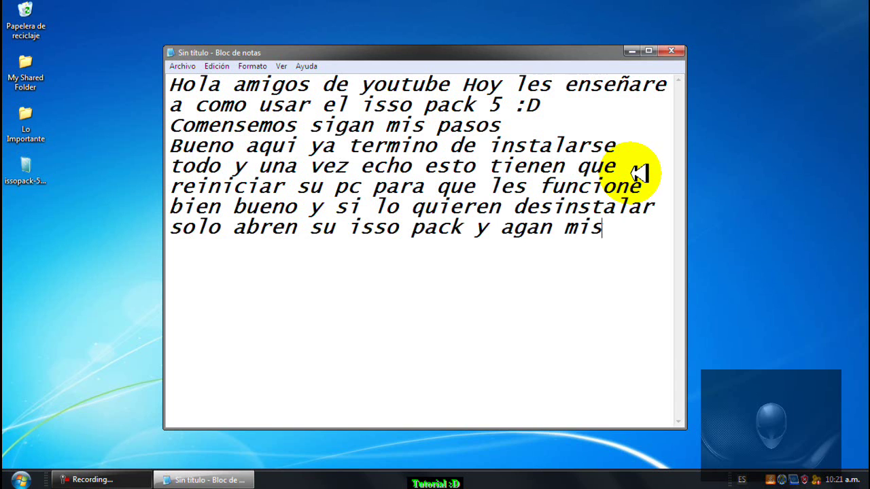
{"action": "type", "text": "pasos "}
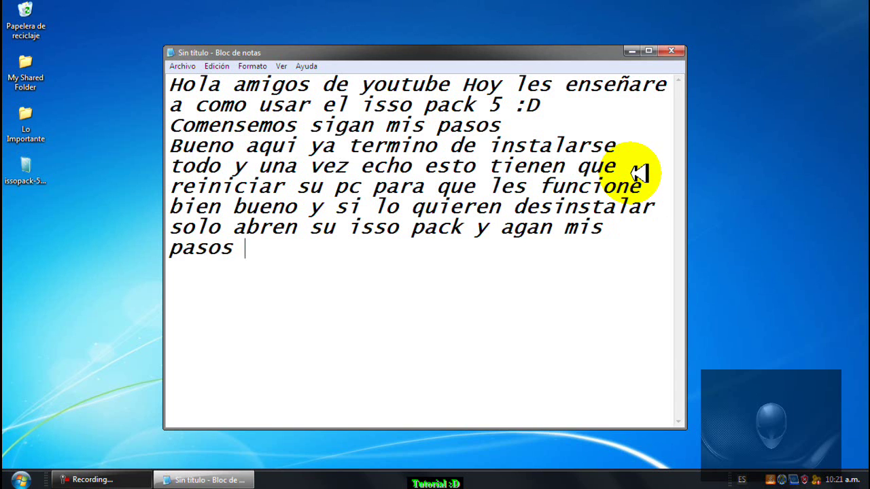
{"action": "type", "text": "de nuevo :D"}
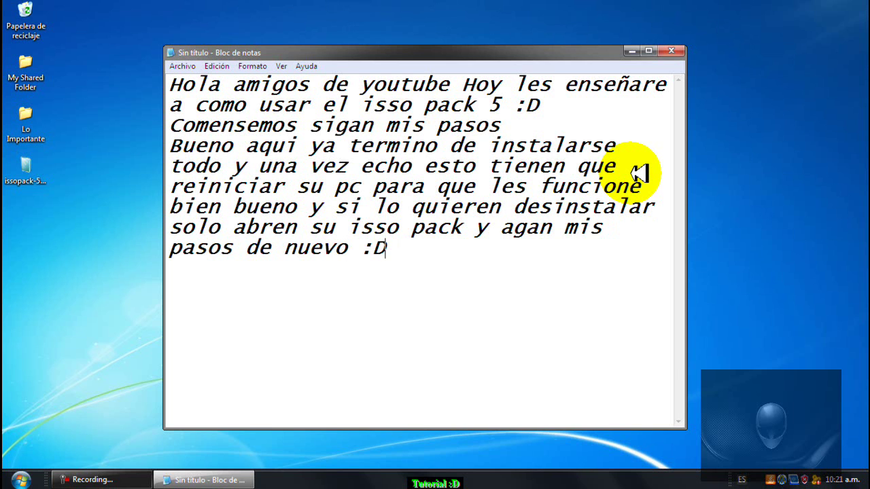
Launch issopack-5-setup from the desktop, continue with the XP to Windows 7 transformation, and accept the licence agreement.
{"action": "left_click", "coordinate": [25, 167]}
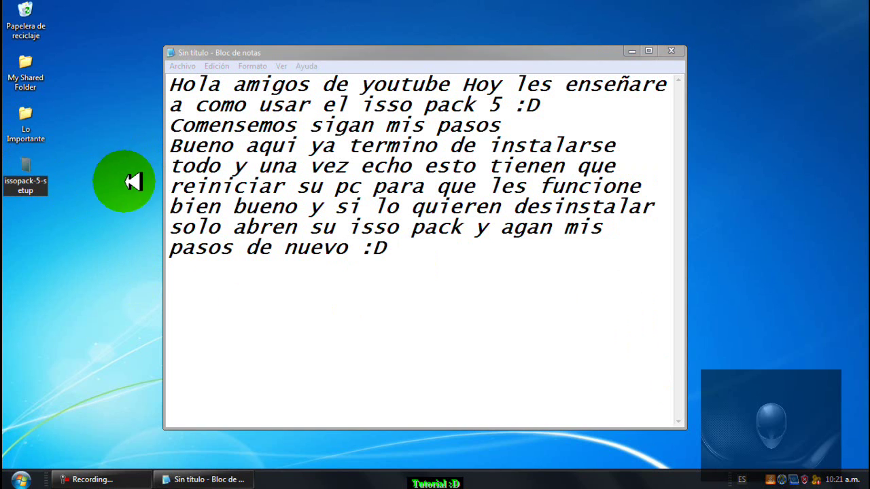
{"action": "left_click", "coordinate": [30, 166]}
{"action": "left_click_drag", "start_coordinate": [28, 161], "coordinate": [145, 285]}
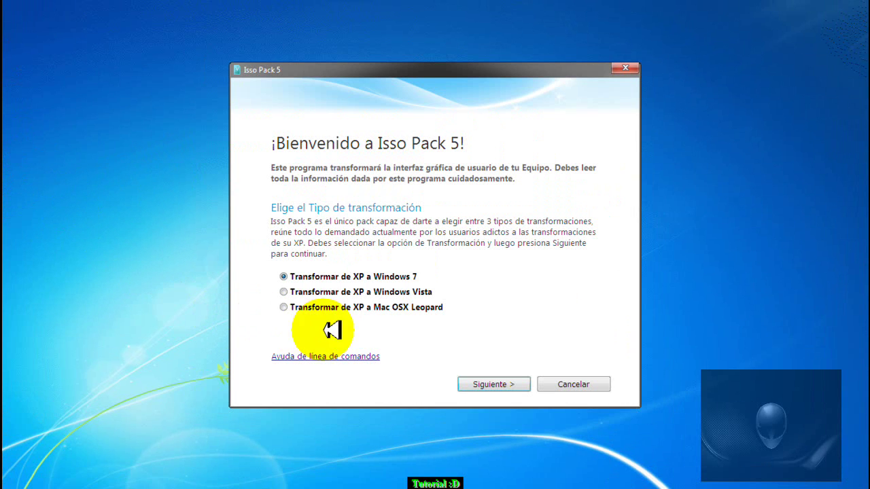
{"action": "left_click", "coordinate": [486, 381]}
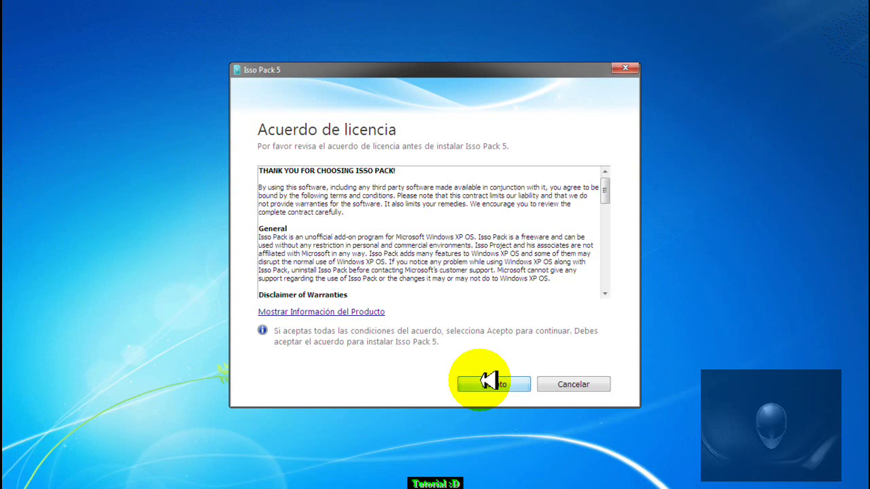
{"action": "left_click", "coordinate": [485, 383]}
{"action": "left_click", "coordinate": [485, 383]}
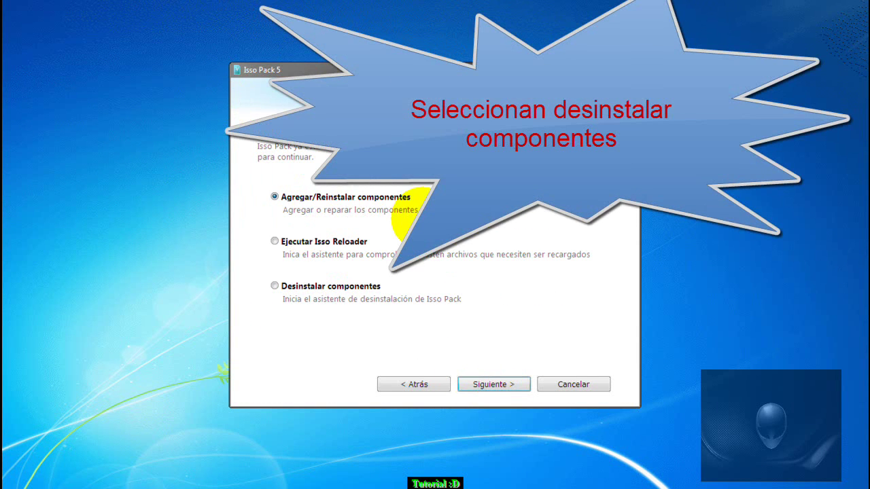
Choose Desinstalar componentes as the maintenance operation and cancel the wizard without uninstalling.
{"action": "left_click", "coordinate": [314, 285]}
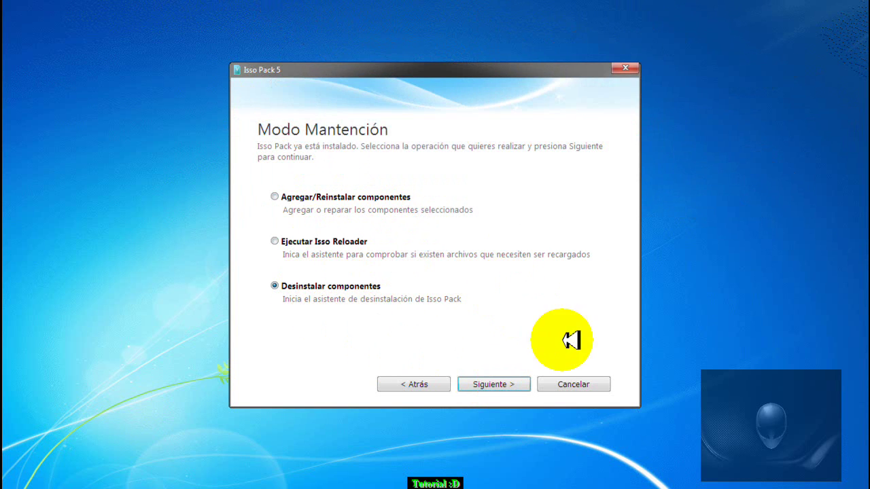
{"action": "left_click", "coordinate": [595, 384]}
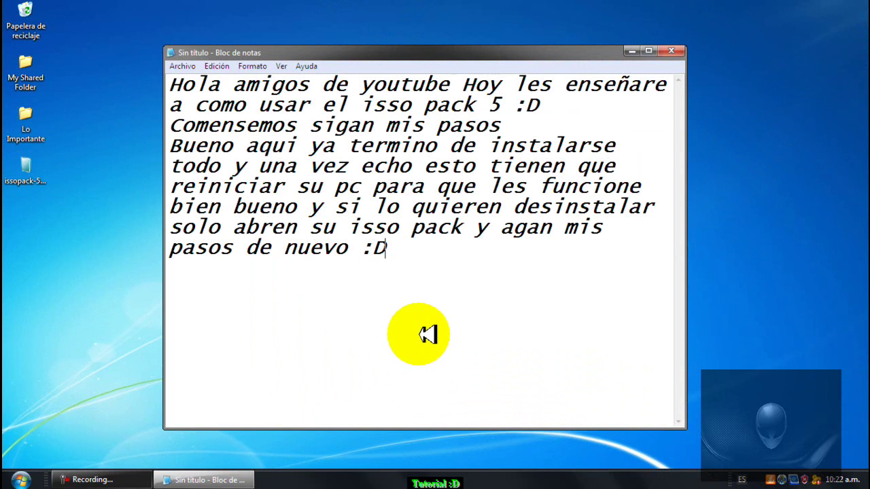
Continue the note after the smiley with "BUENO YO NO LO AGO POR QUE NO" in capitals.
{"action": "type", "text": "BUWN"}
{"action": "key", "text": "BackSpace"}
{"action": "key", "text": "BackSpace"}
{"action": "key", "text": "BackSpace"}
{"action": "key", "text": "BackSpace"}
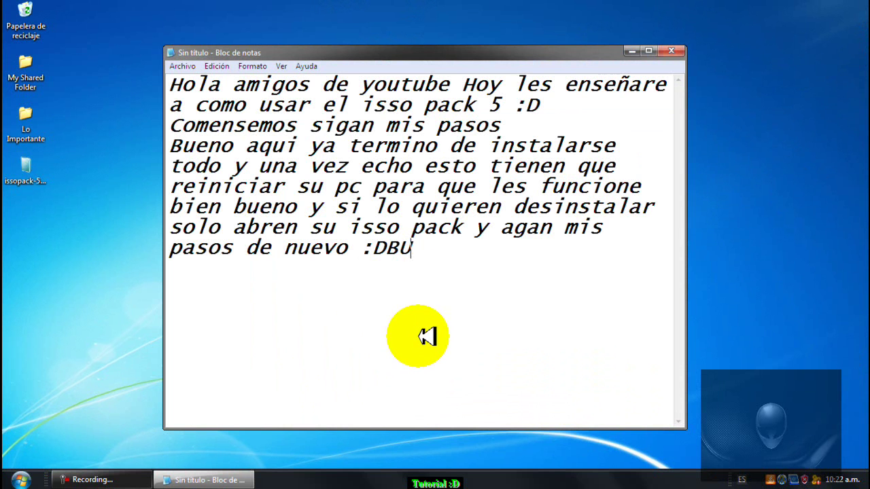
{"action": "type", "text": "BUENO"}
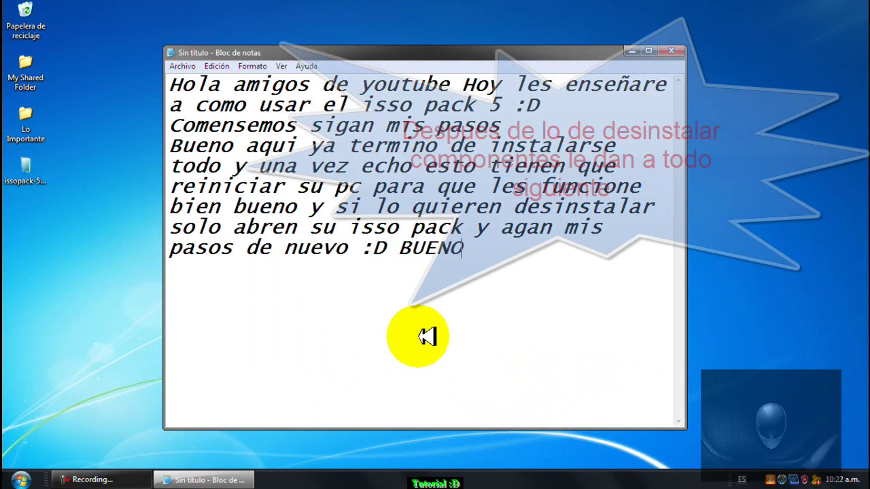
{"action": "type", "text": "LO"}
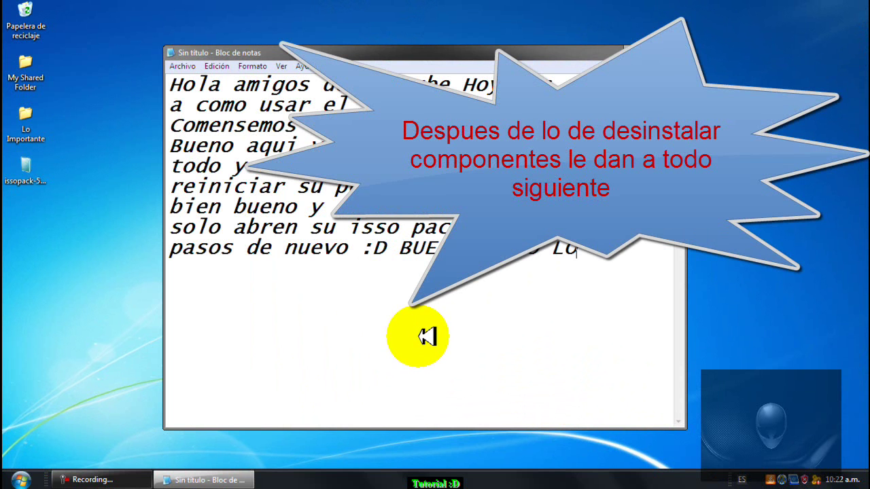
{"action": "type", "text": "POR "}
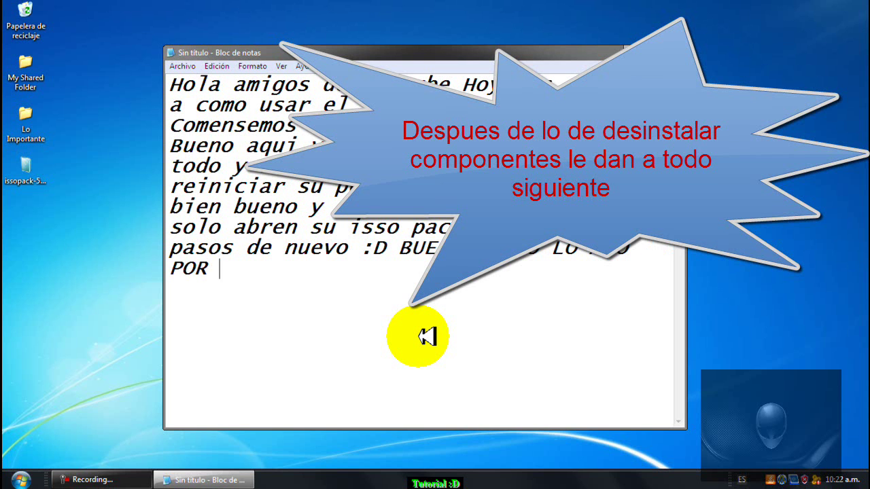
{"action": "type", "text": "QUE NO"}
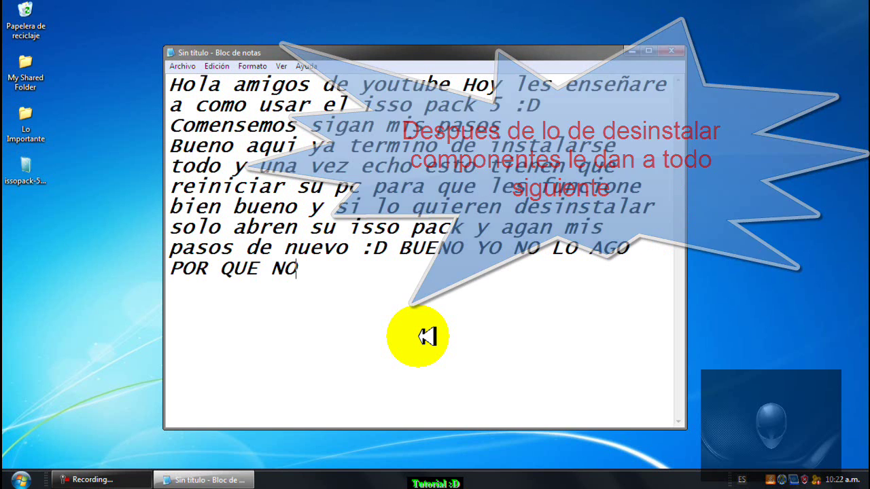
Extend the note's last sentence with "LO QUIERO DESINSTALAR BUENO".
{"action": "type", "text": " LO KIER"}
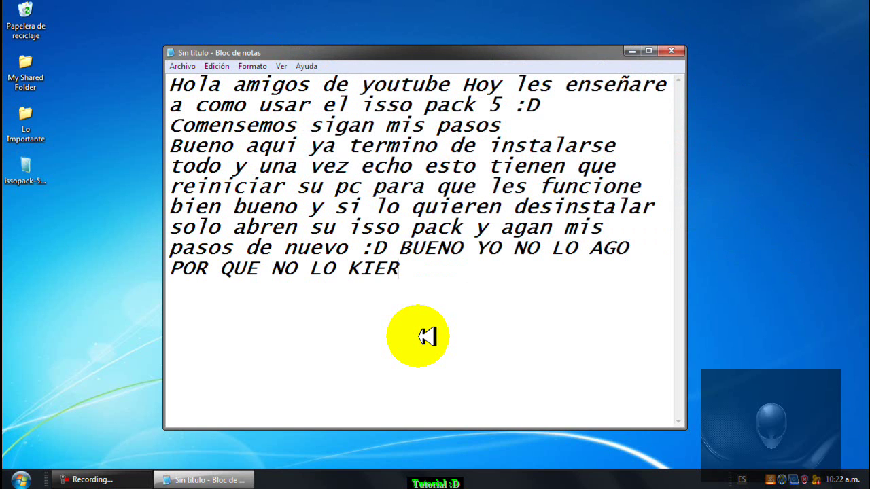
{"action": "key", "text": "BackSpace"}
{"action": "key", "text": "BackSpace"}
{"action": "key", "text": "BackSpace"}
{"action": "key", "text": "BackSpace"}
{"action": "type", "text": "QUIER"}
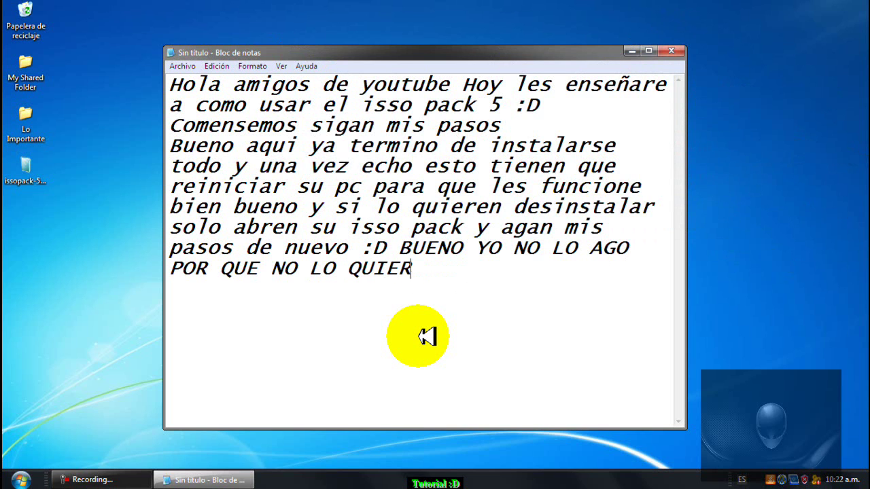
{"action": "type", "text": "O DESI"}
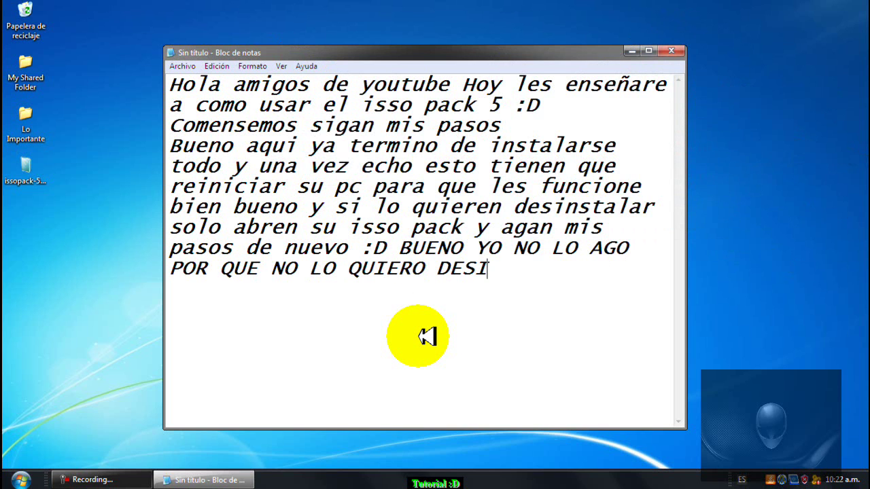
{"action": "type", "text": "NSTALAR BUENO"}
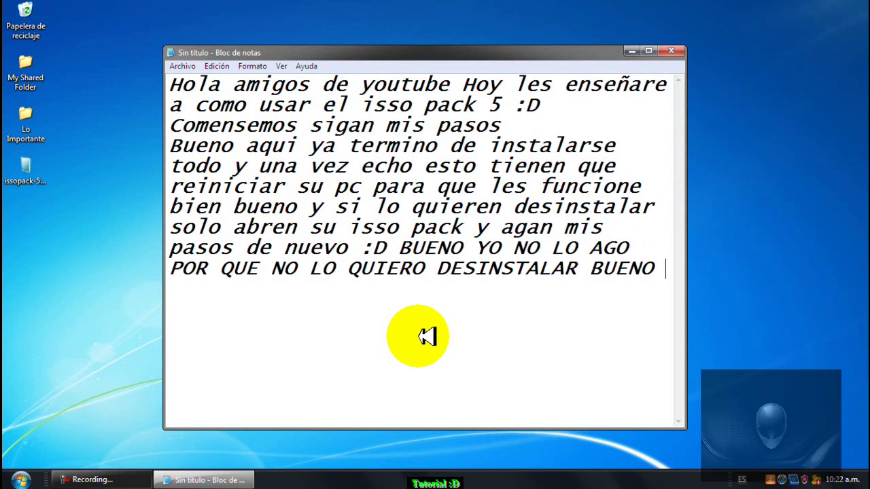
Add "USTEDES HACEN ESO Y BUENO ESTO FUE LA PRIMERA PARTE" to the note.
{"action": "type", "text": " USTEDES HACEN ESP"}
{"action": "key", "text": "BackSpace"}
{"action": "type", "text": "O Y"}
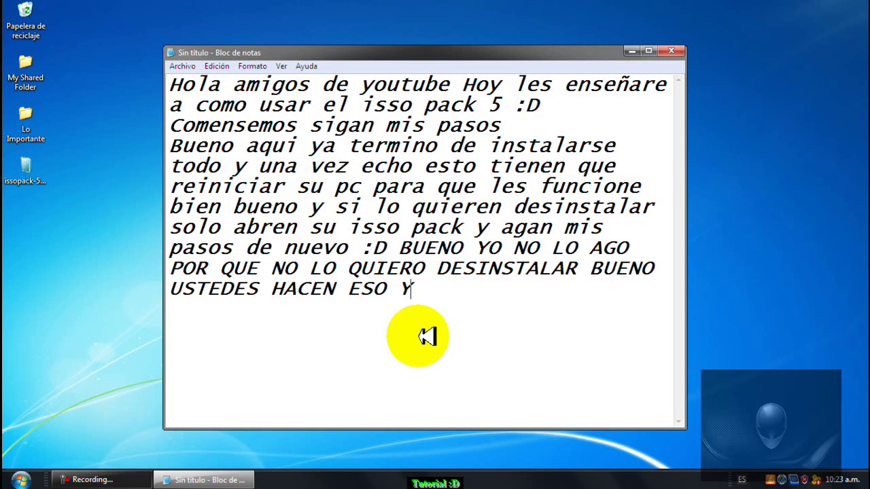
{"action": "type", "text": " BUENO"}
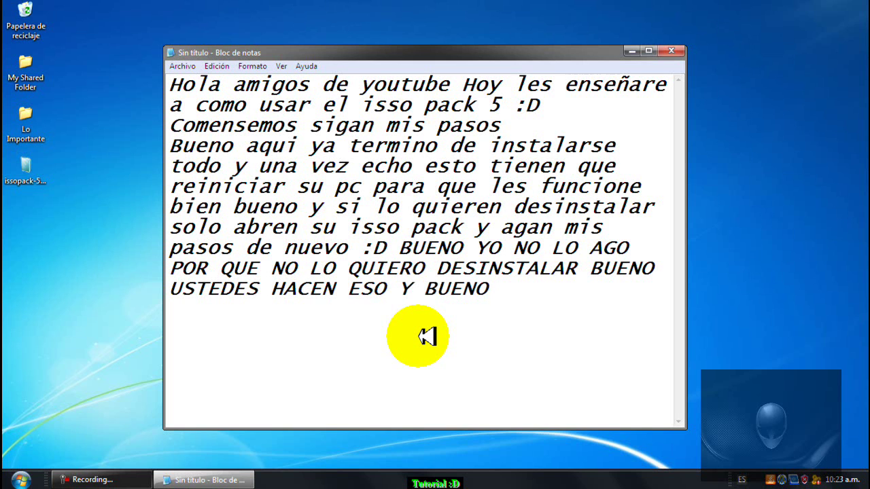
{"action": "type", "text": " ESTO"}
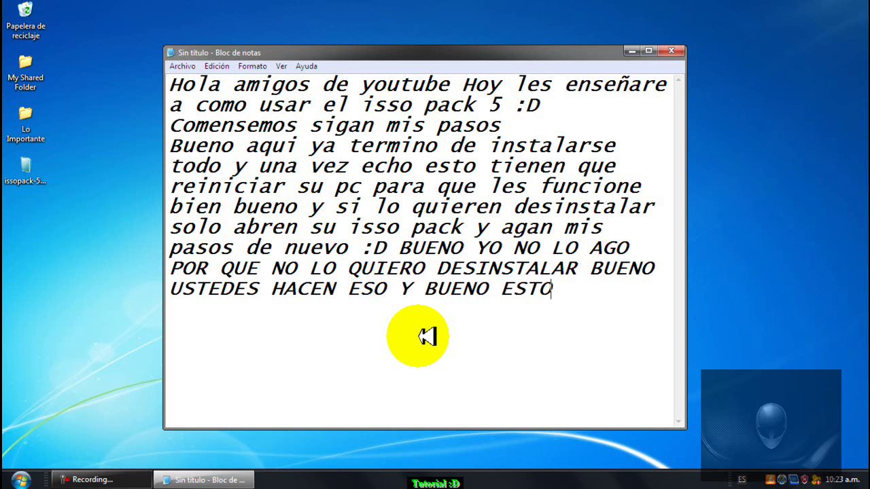
{"action": "type", "text": " FUE LA PRIMER"}
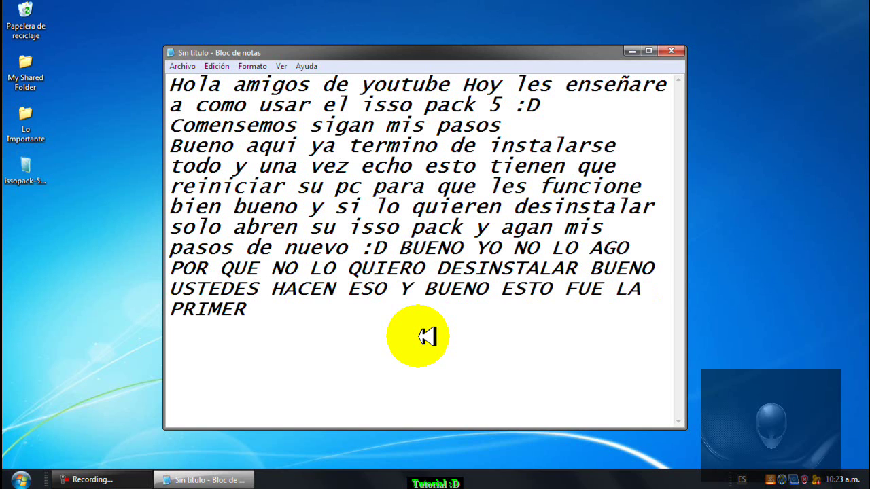
{"action": "type", "text": "O PARTE"}
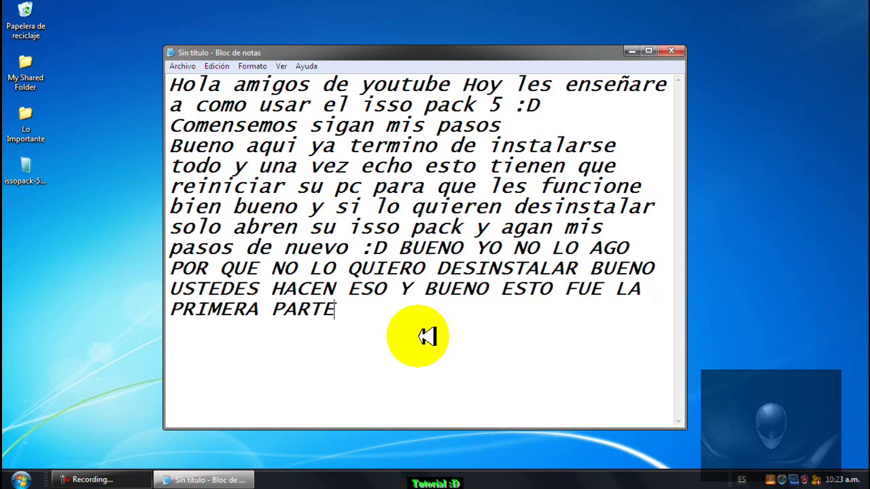
End the note with "EN LA SEGUNDA PARTE ENSEÑARE A COMO UTILISAR SUS FUNCIONES Y TODO ESO :D NOS VEMOS".
{"action": "type", "text": " EN LA SEG"}
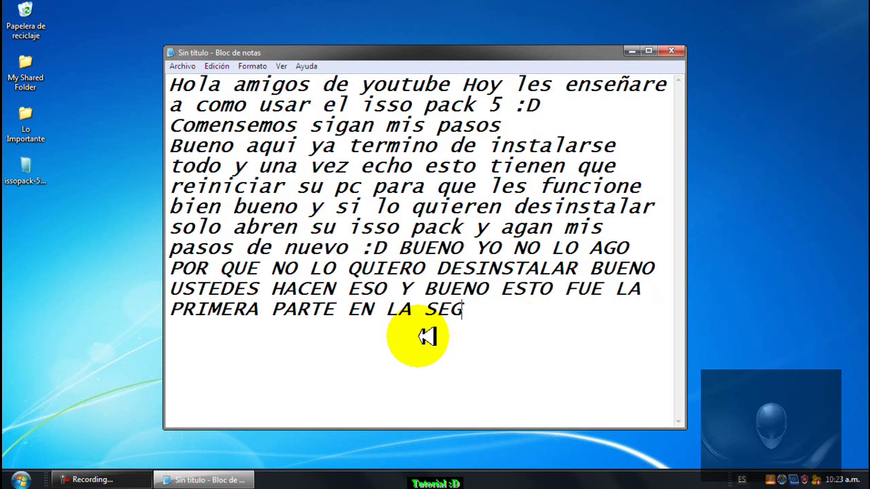
{"action": "type", "text": "UNDA PARTE "}
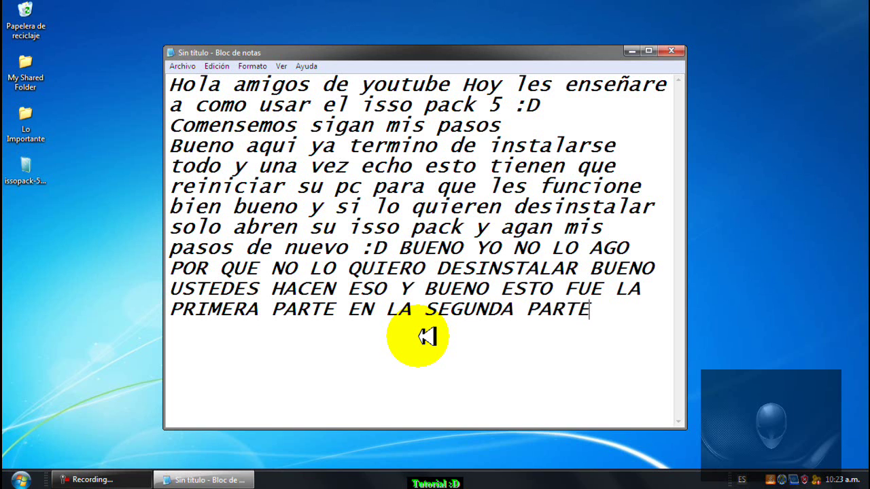
{"action": "type", "text": "A"}
{"action": "key", "text": "BackSpace"}
{"action": "type", "text": "ENSEÑAR"}
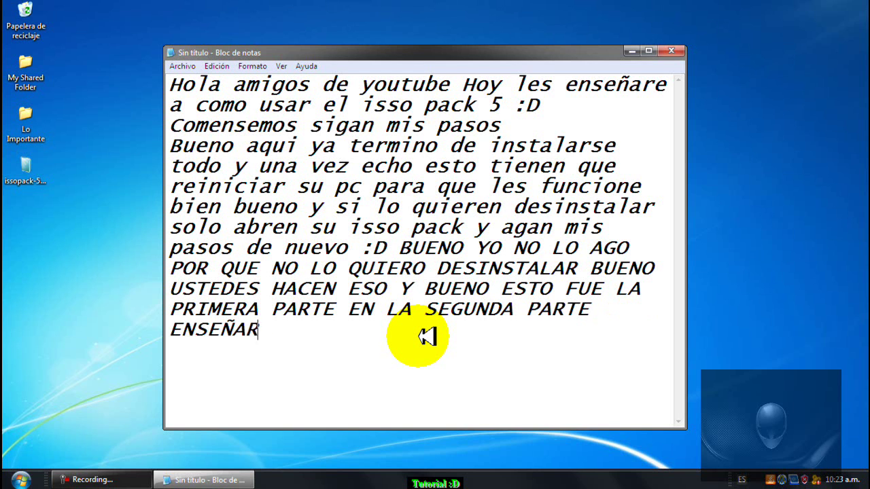
{"action": "type", "text": "E A COMO UTIL"}
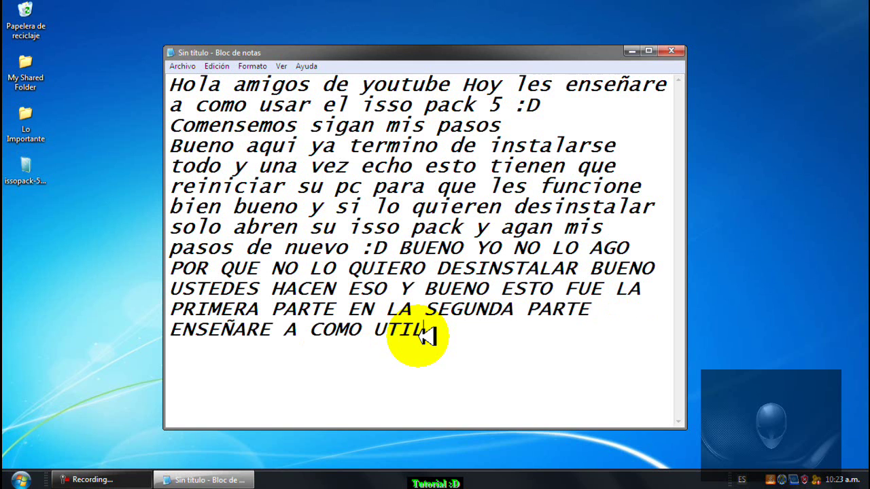
{"action": "type", "text": "ISAR SUS FUNCIONES Y TODOS"}
{"action": "key", "text": "BackSpace"}
{"action": "type", "text": "ESO"}
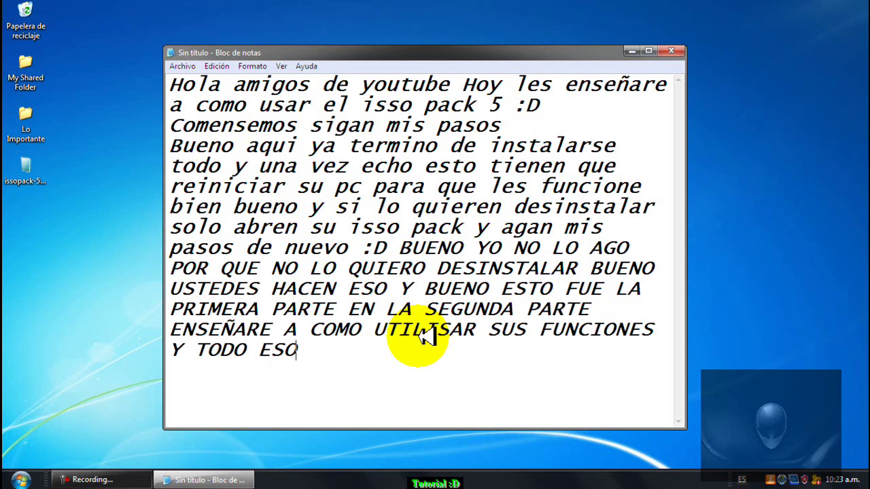
{"action": "type", "text": " :D NOS VEMOS"}
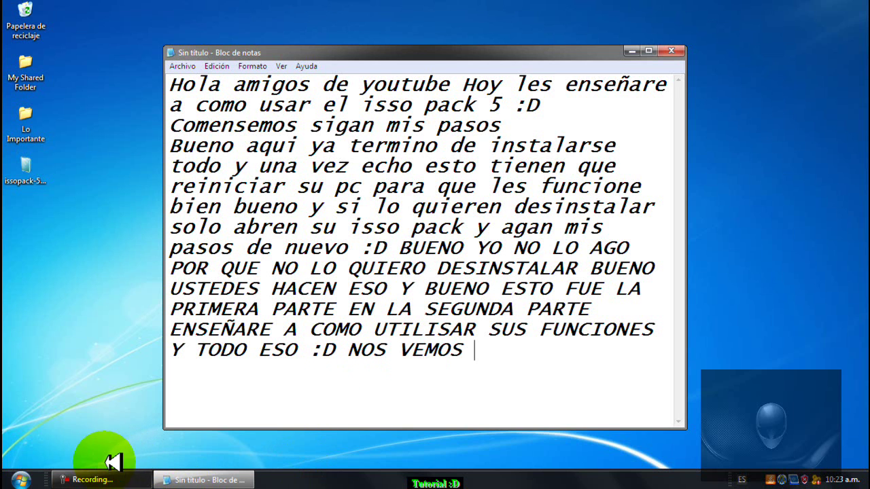
{"action": "left_click", "coordinate": [92, 480]}
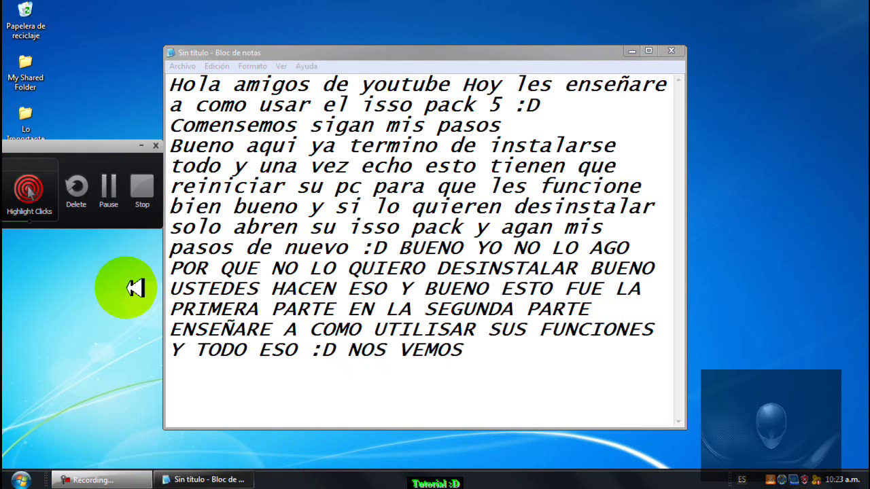